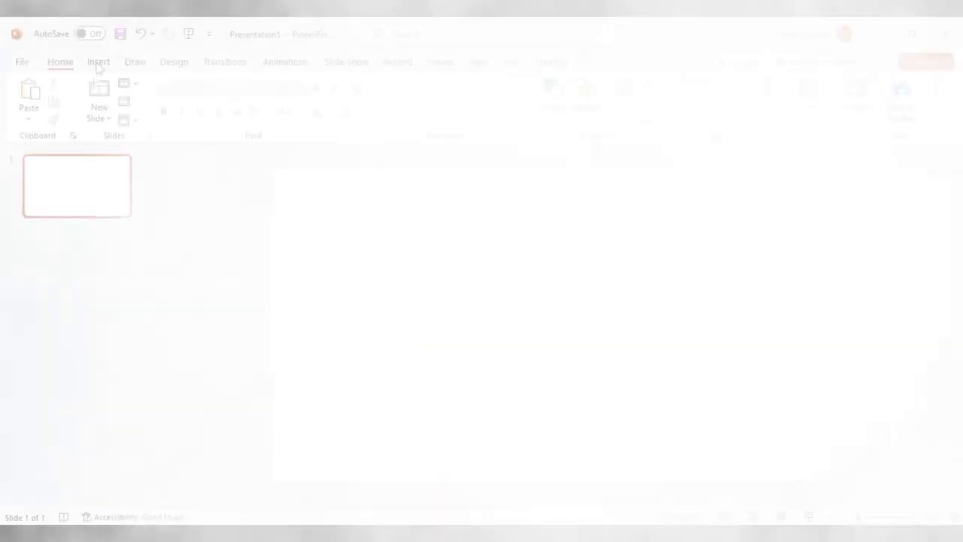
Step: Draw a donut, thin its ring, enlarge it to 7.05 inches and centre it
left_click(98, 63)
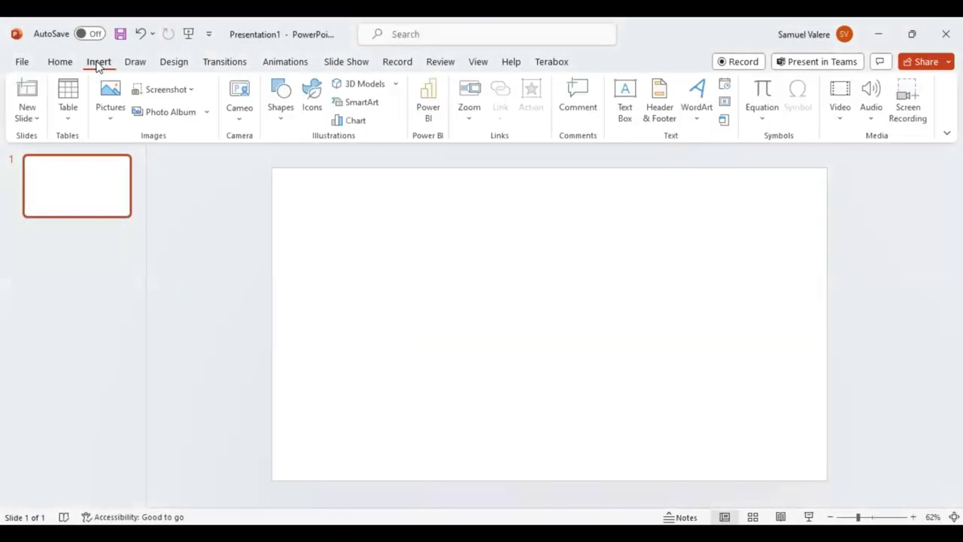
left_click(282, 113)
scroll(383, 289, "down", 2)
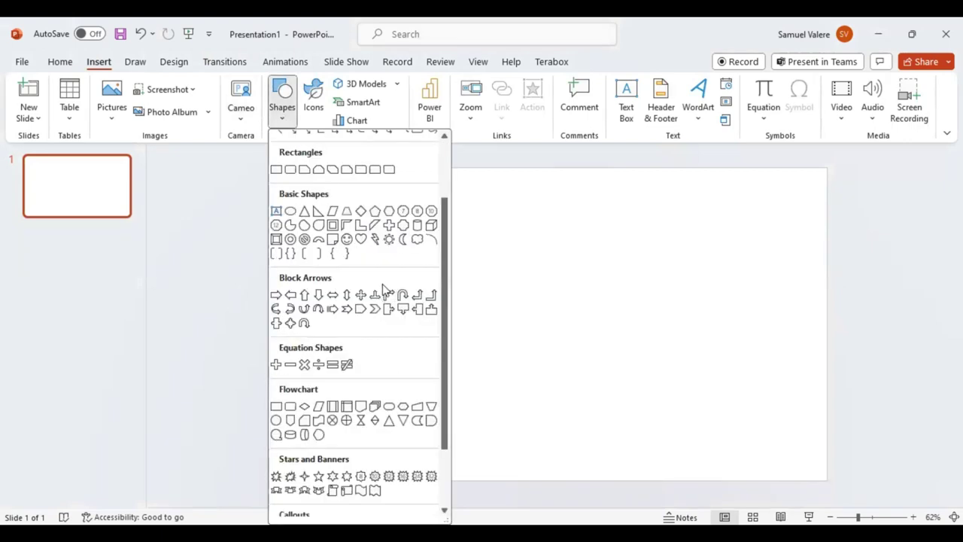
left_click(289, 238)
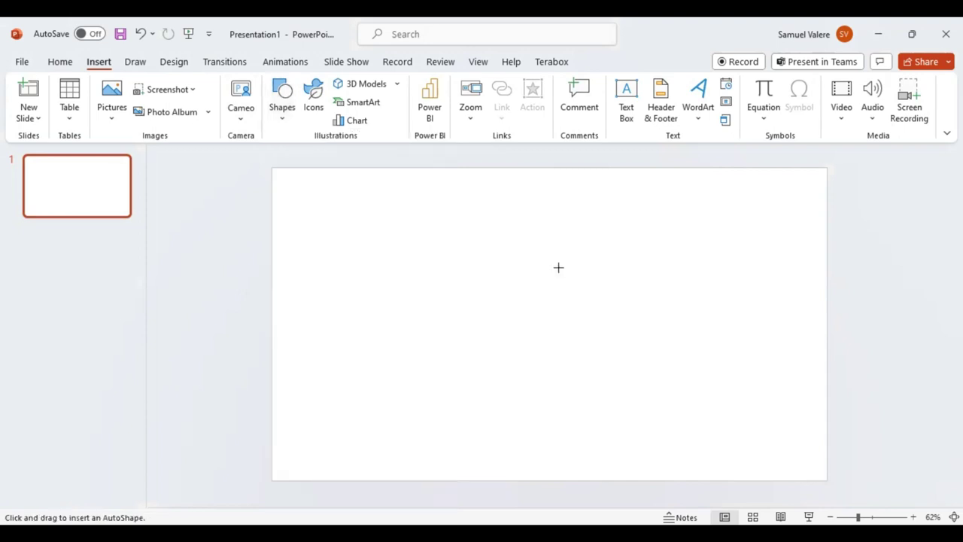
left_click_drag(484, 227, 727, 469)
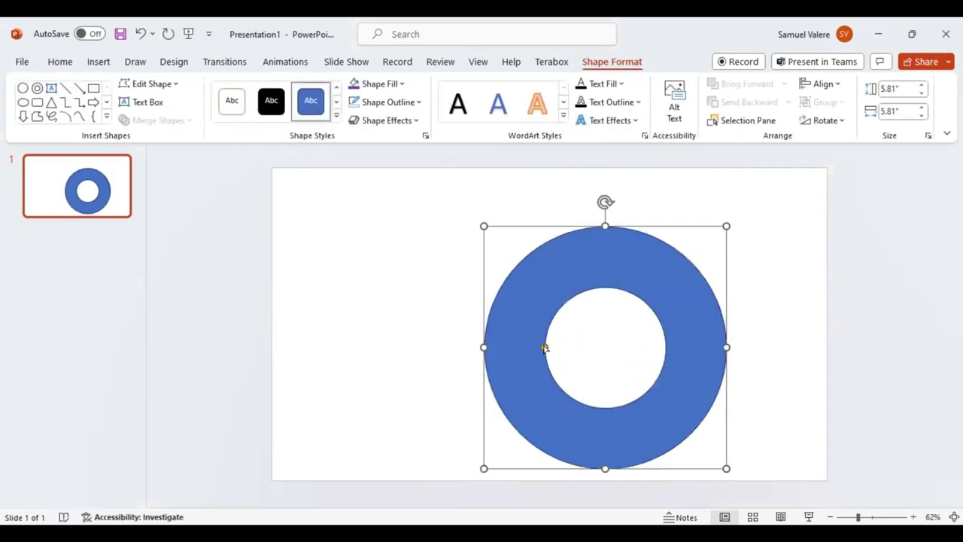
left_click_drag(545, 348, 517, 347)
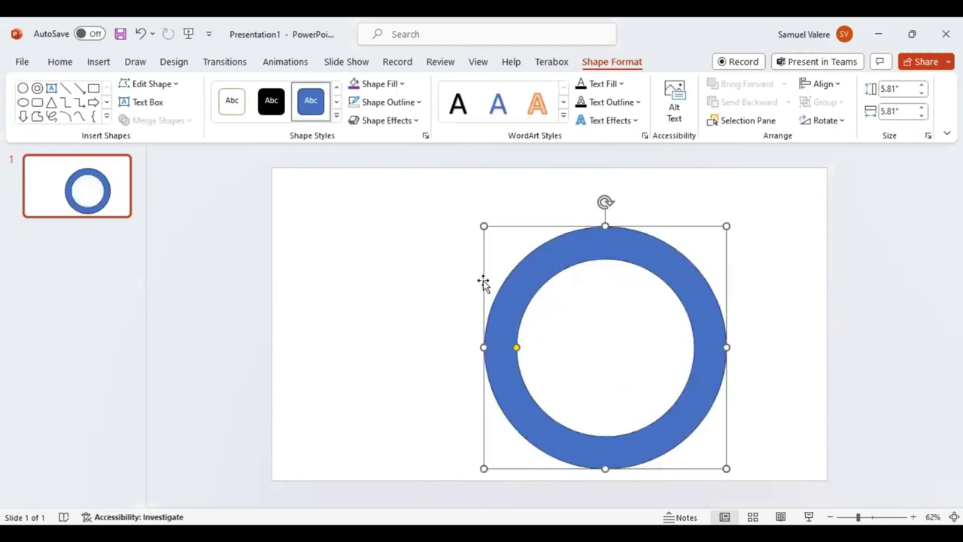
left_click_drag(480, 223, 432, 217)
left_click_drag(451, 357, 423, 356)
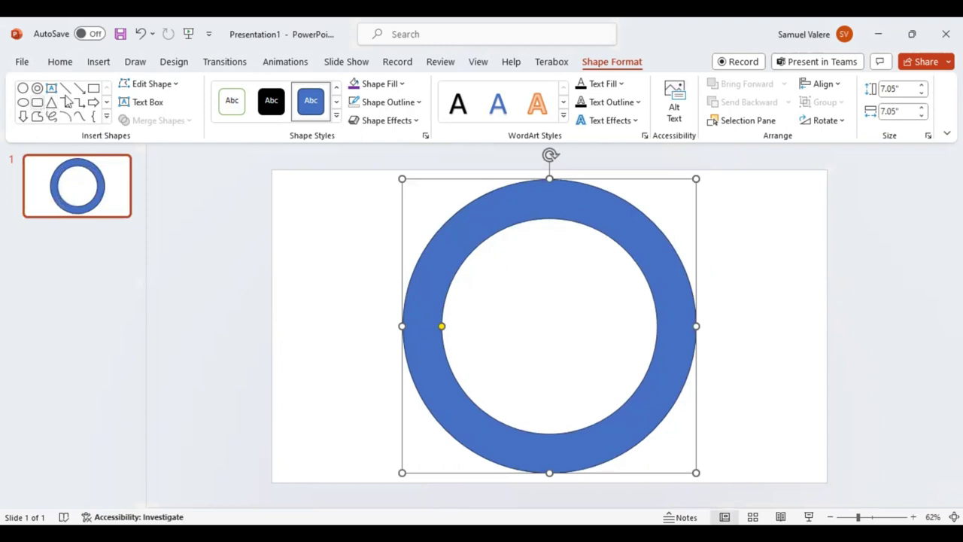
Step: Draw a wide rectangle covering the donut's lower half, centred on the slide
left_click(94, 88)
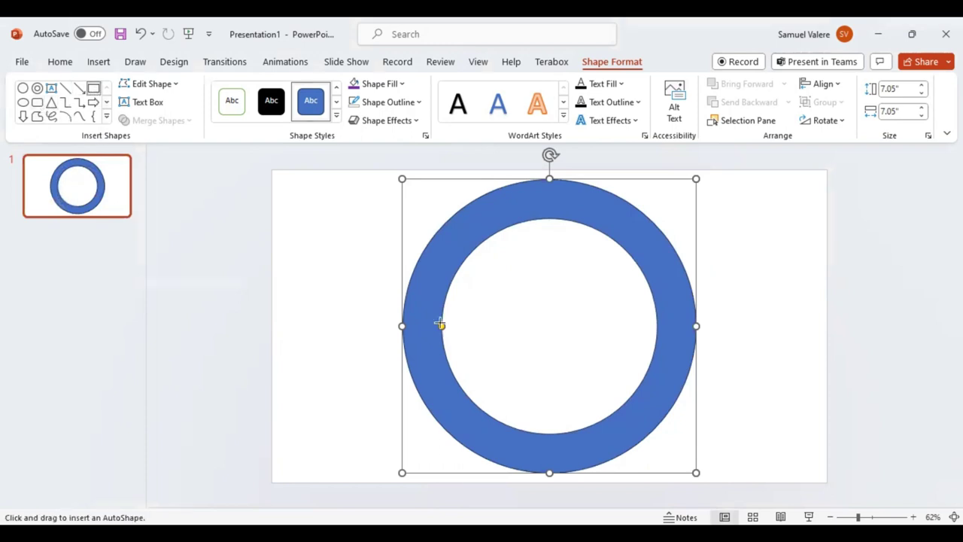
left_click_drag(357, 316, 929, 415)
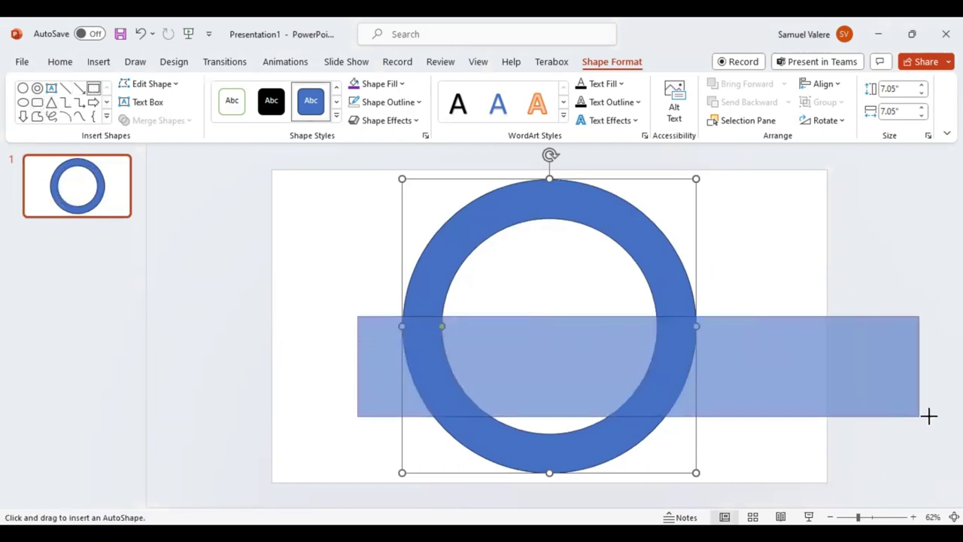
left_click_drag(734, 402, 640, 399)
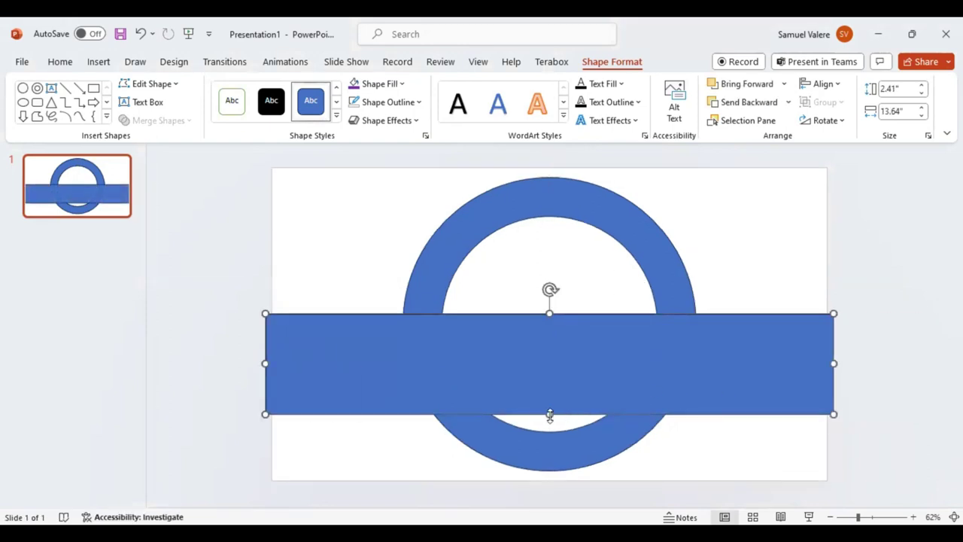
mouse_move(551, 414)
left_mouse_down()
mouse_move(555, 487)
mouse_move(565, 409)
left_mouse_up()
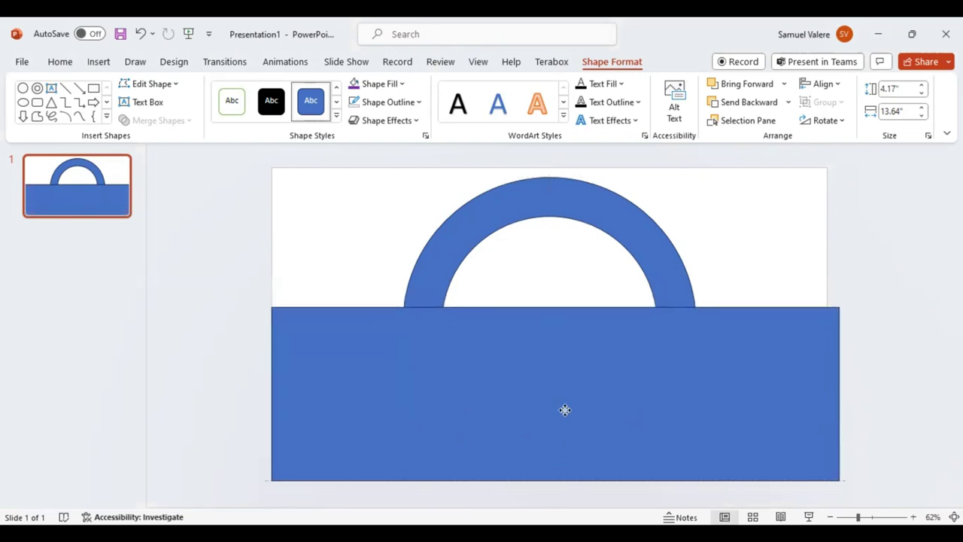
left_click_drag(565, 410, 561, 410)
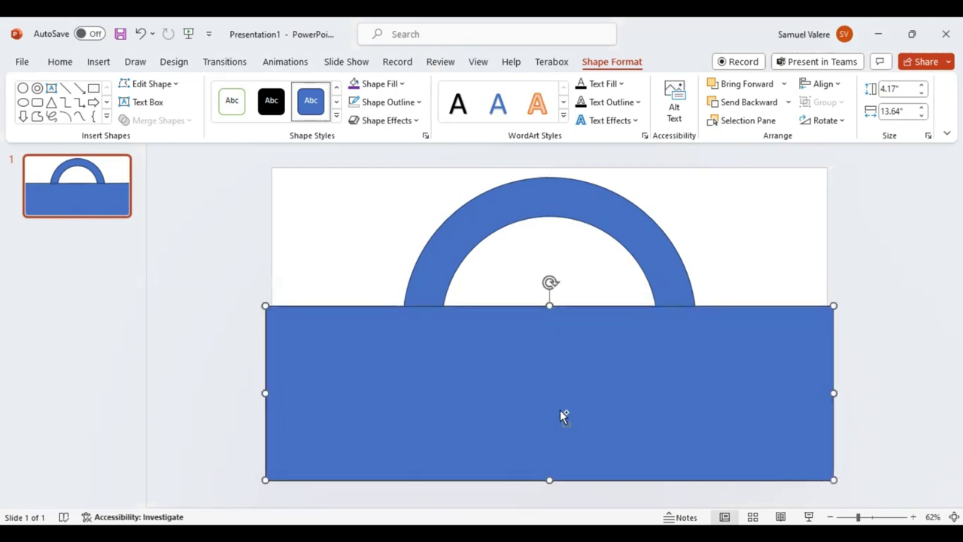
Step: Duplicate the rectangle, rotate it 90° and align its left edge with the ring's centre
key("ctrl+d")
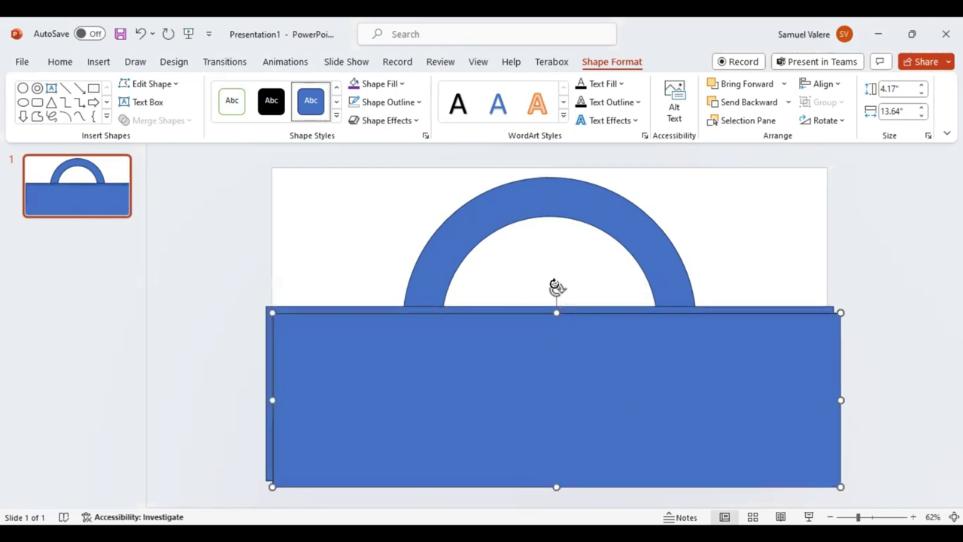
mouse_move(558, 289)
left_mouse_down()
mouse_move(683, 391)
mouse_move(685, 410)
left_mouse_up()
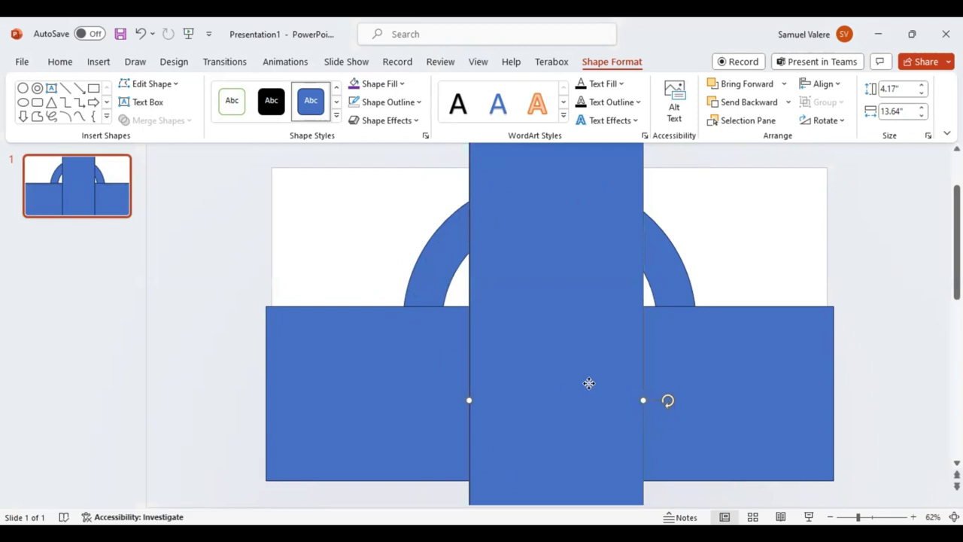
mouse_move(574, 385)
left_mouse_down()
mouse_move(704, 389)
mouse_move(654, 389)
left_mouse_up()
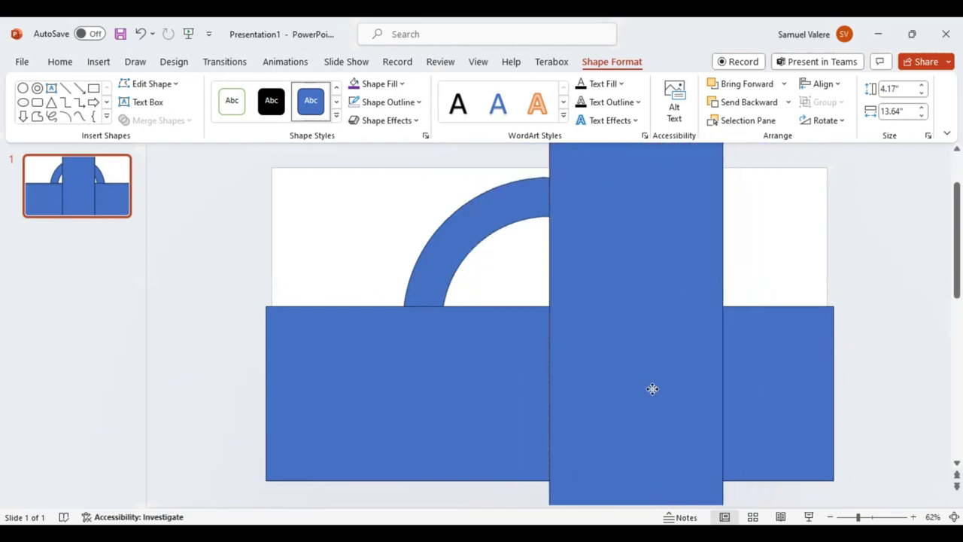
left_click_drag(652, 389, 653, 389)
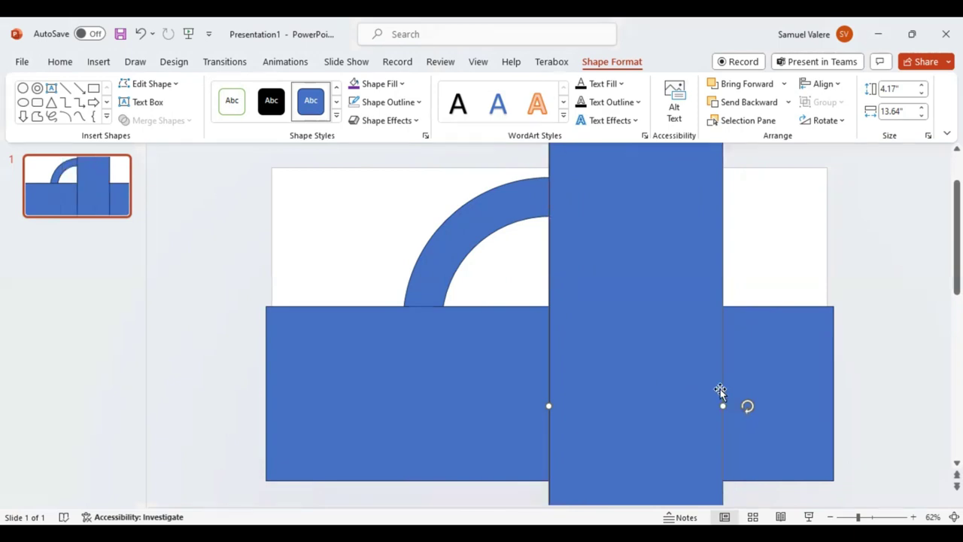
left_click(775, 380, "shift")
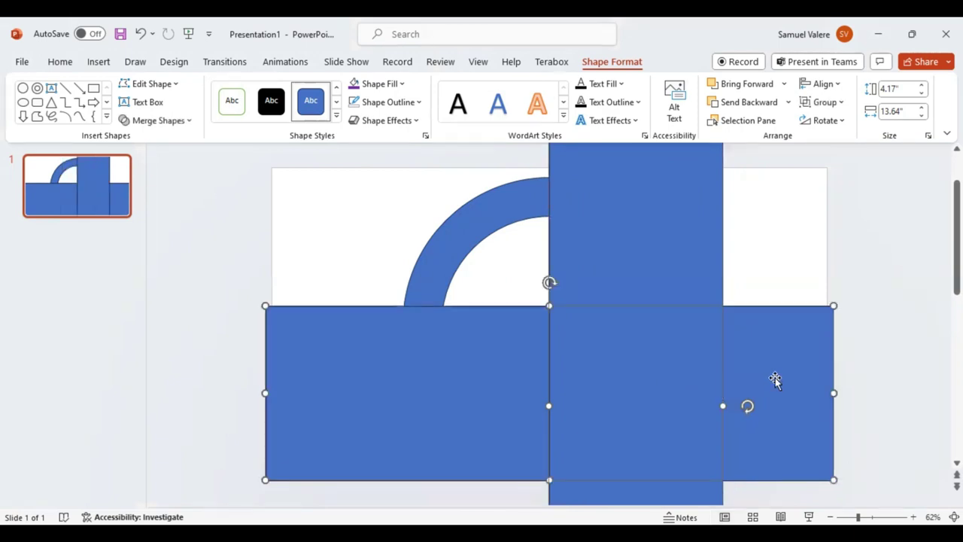
Step: Fragment the donut and both rectangles with Merge Shapes
left_click(448, 259, "shift")
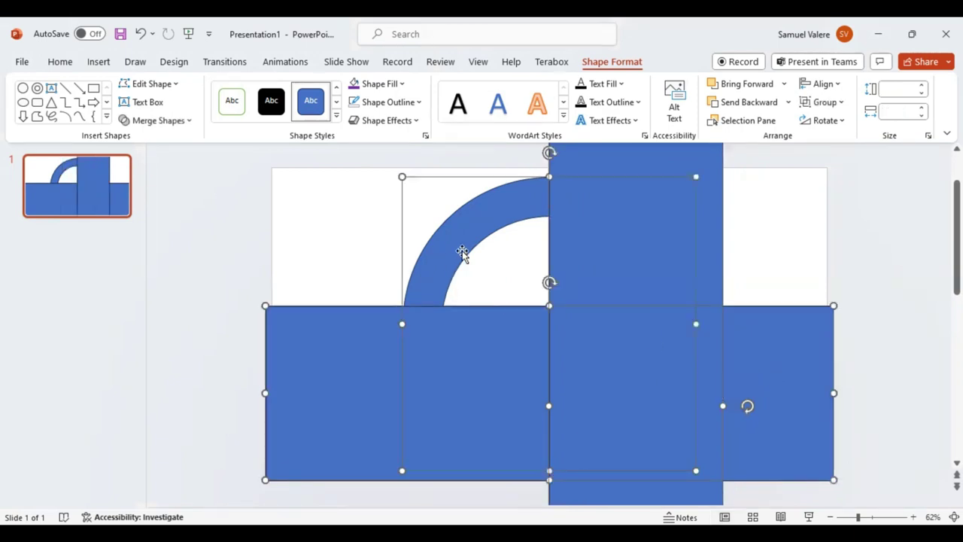
left_click(190, 124)
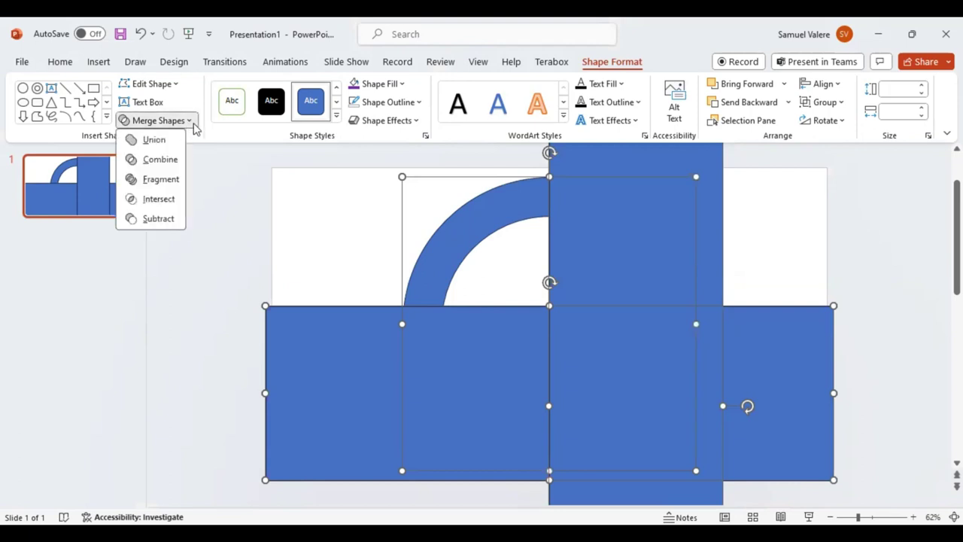
left_click(160, 179)
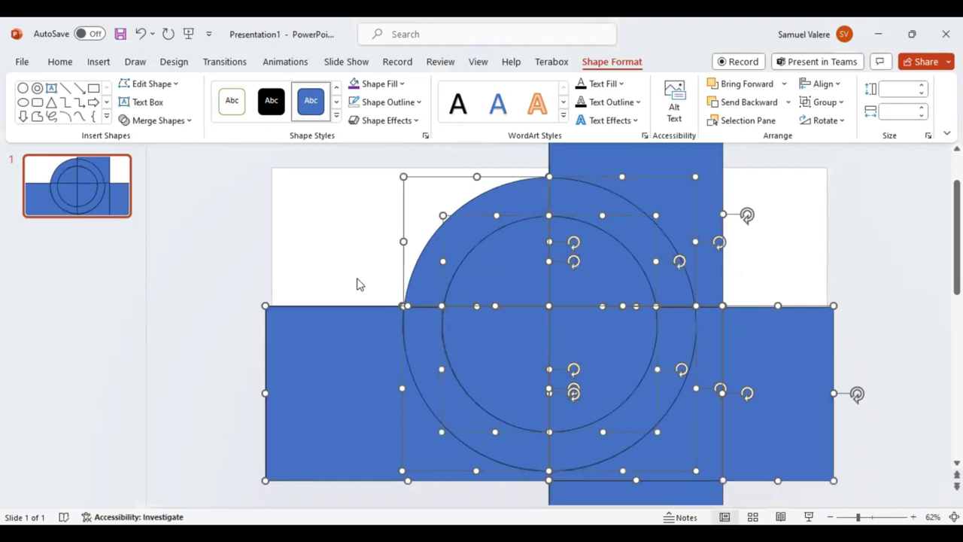
Step: Delete all the leftover rectangle pieces outside the ring
left_click(342, 377)
key("Delete")
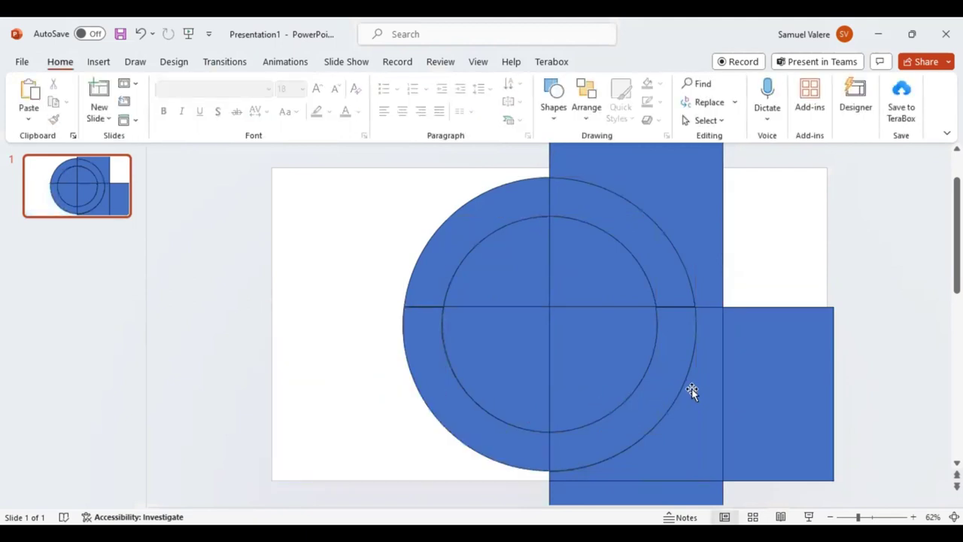
left_click(788, 393)
key("Delete")
left_click(701, 443)
key("Delete")
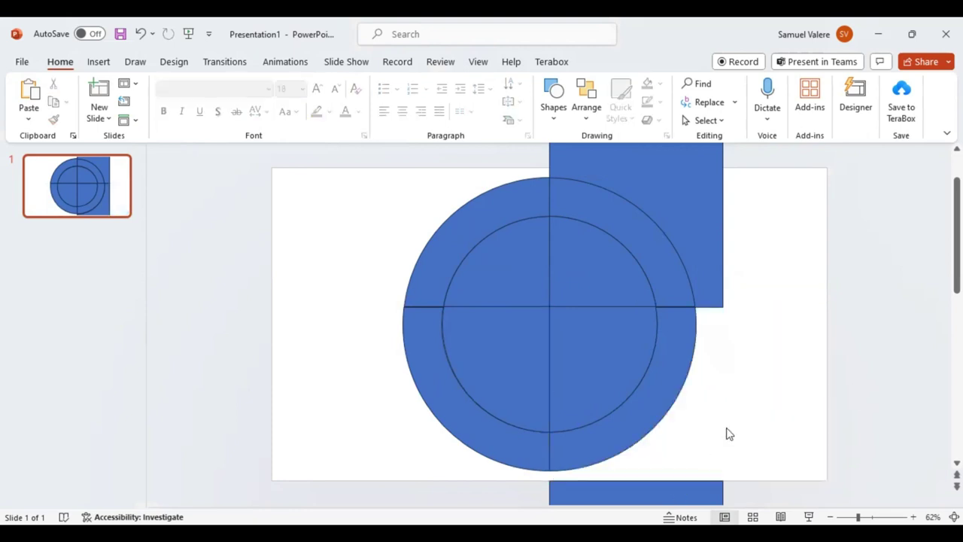
left_click(706, 258)
key("Delete")
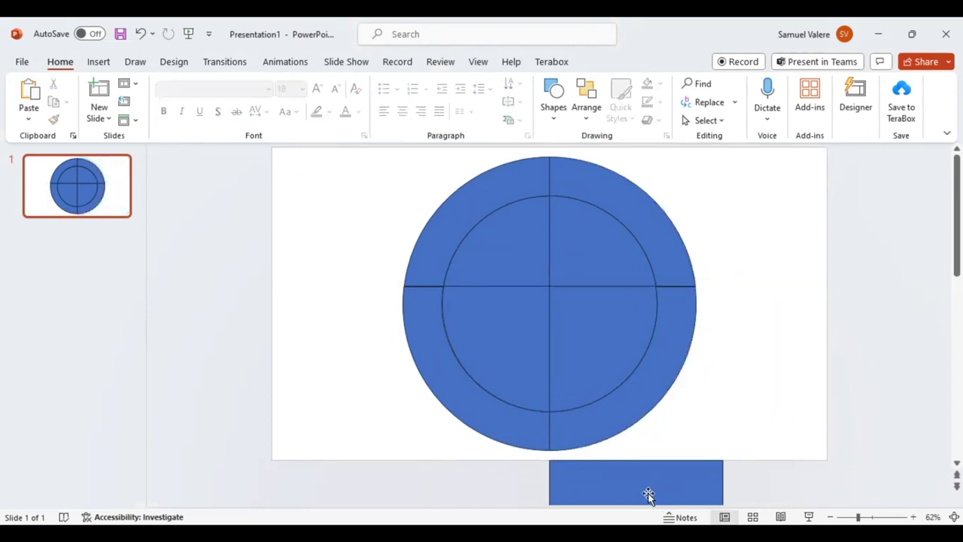
left_click(642, 477)
key("Delete")
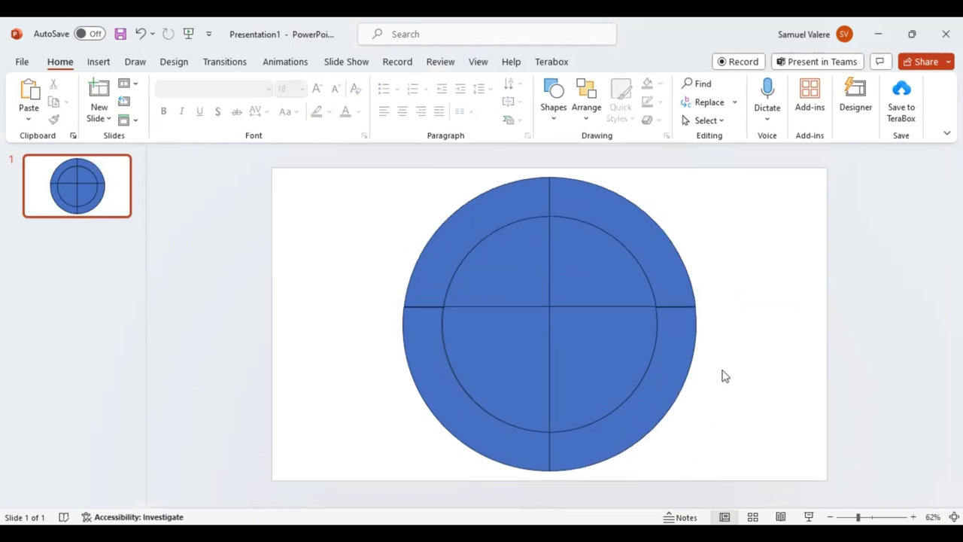
Step: Delete the four inner quarter pieces, emptying the ring's hole
left_click(580, 277)
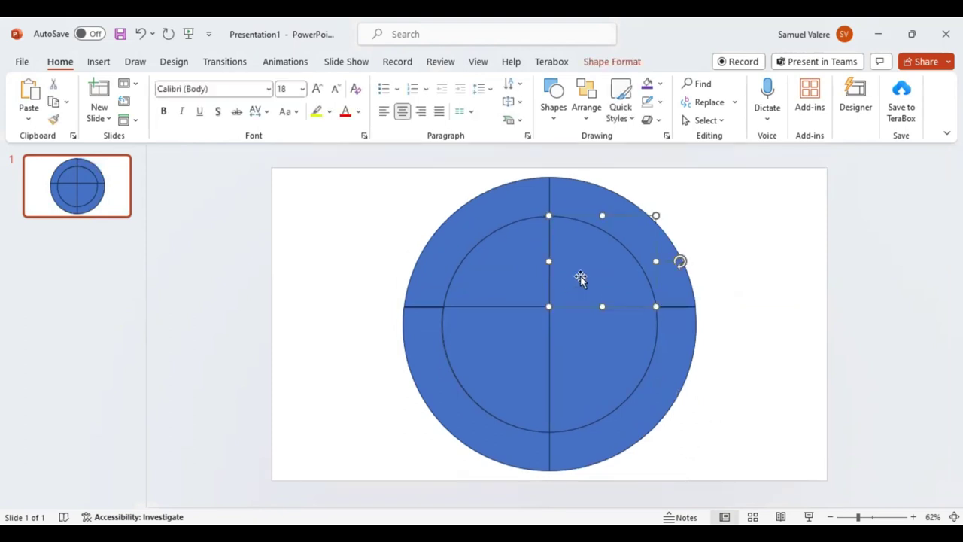
key("Delete")
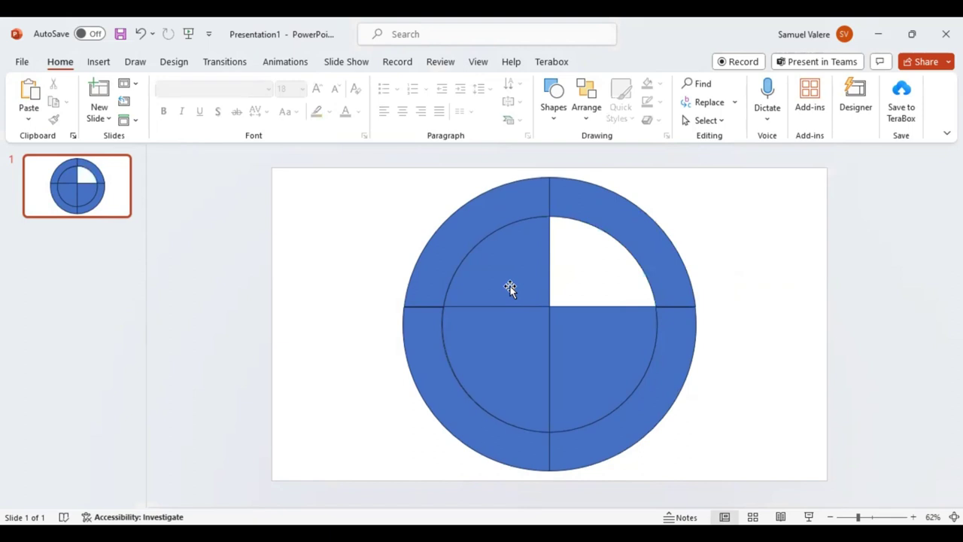
left_click(511, 287)
key("Delete")
left_click(517, 367)
key("Delete")
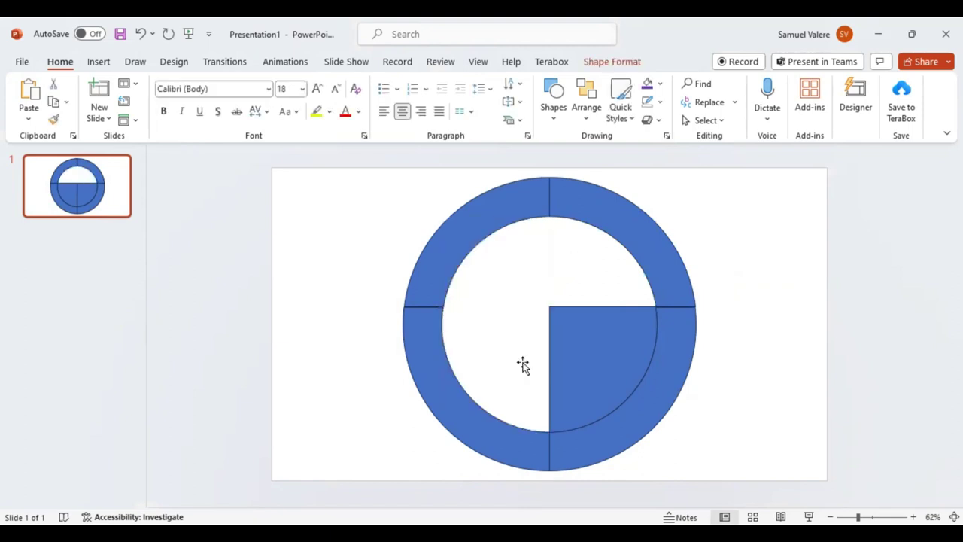
left_click(606, 366)
key("Delete")
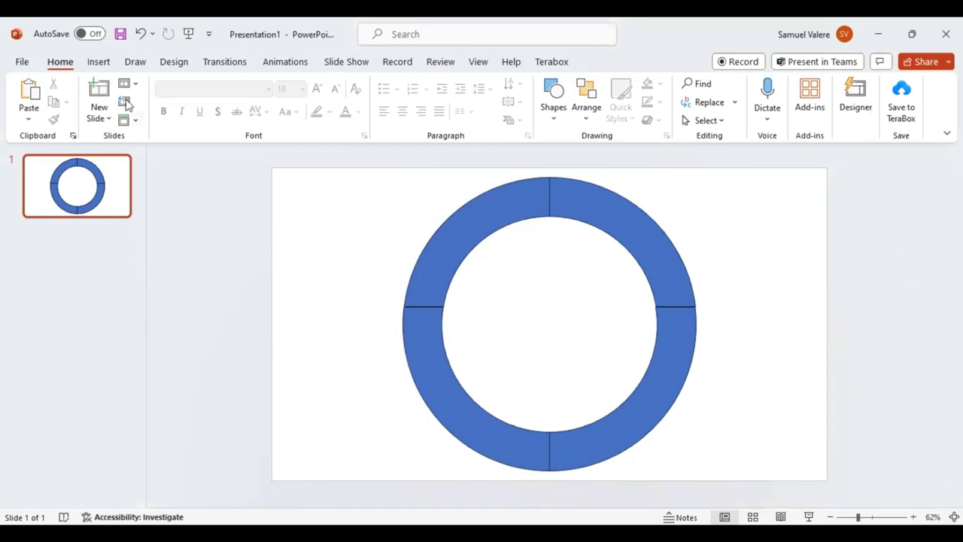
Step: Draw a long rectangle across the ring and send it behind the ring
left_click(100, 61)
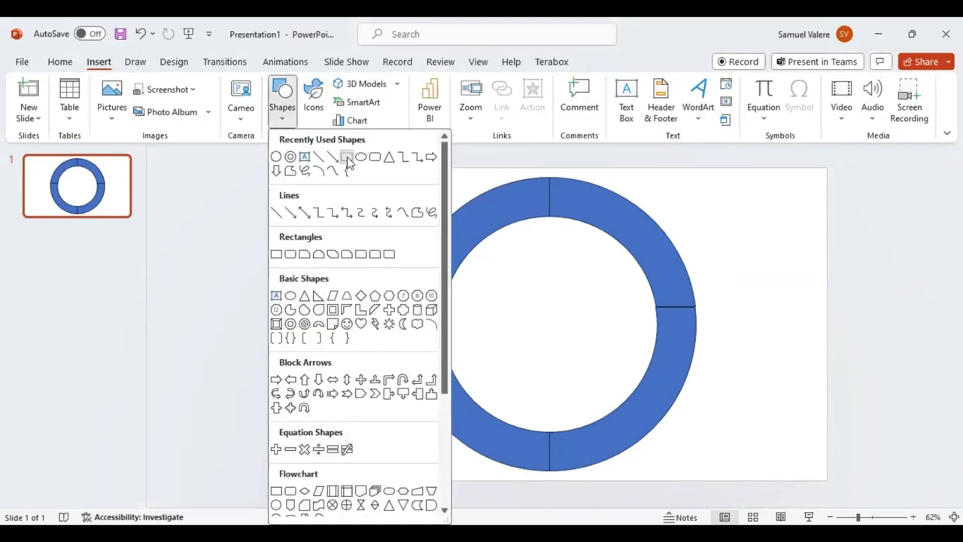
left_click_drag(364, 235, 800, 383)
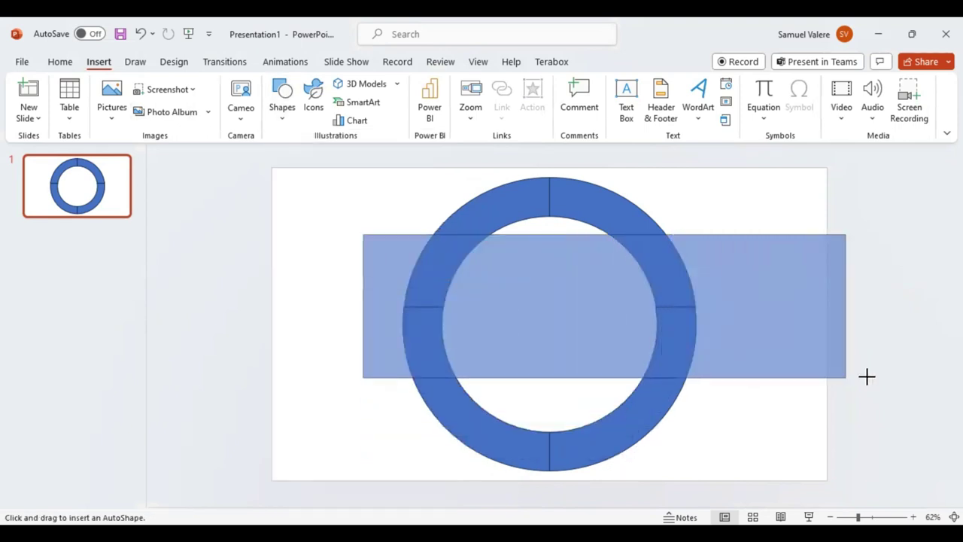
left_click_drag(799, 382, 905, 378)
left_click_drag(674, 345, 596, 346)
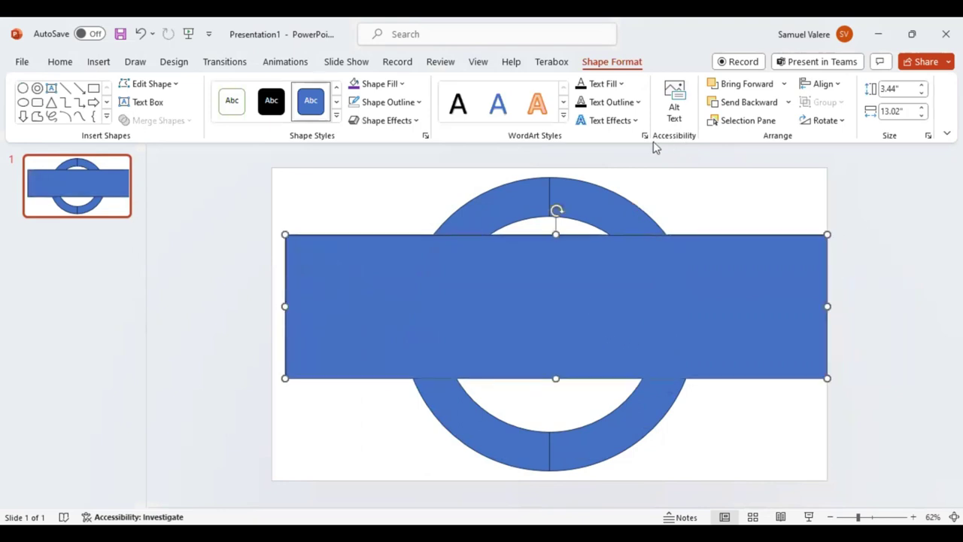
left_click(736, 103)
left_click(736, 103)
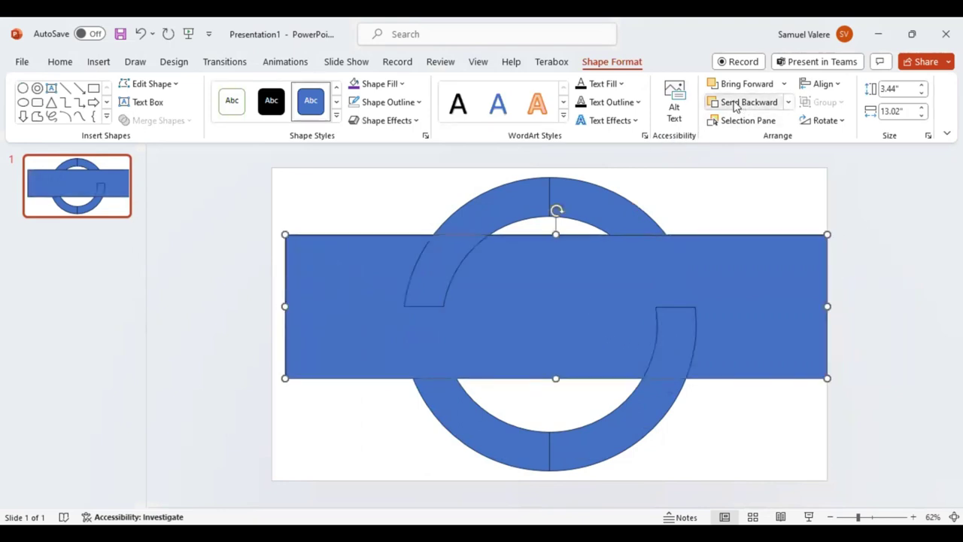
left_click(736, 103)
left_click(735, 103)
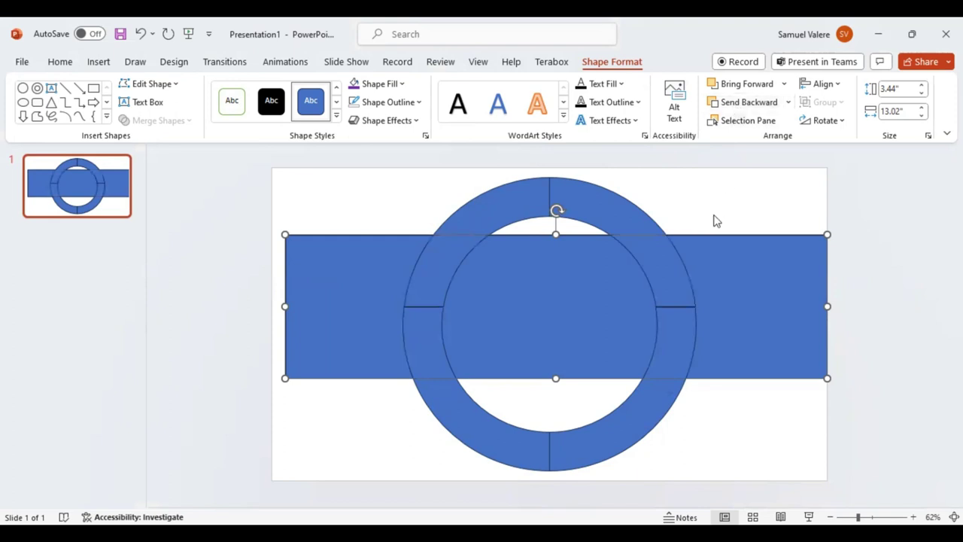
Step: Rotate the rectangle diagonally, widen it to 4.16 inches and duplicate it
mouse_move(558, 210)
left_mouse_down()
mouse_move(590, 265)
mouse_move(544, 325)
left_mouse_up()
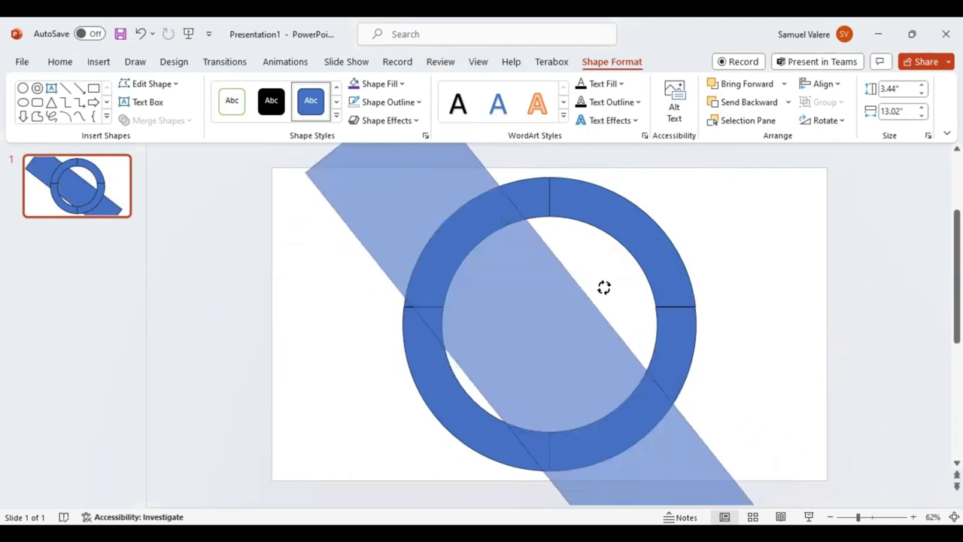
left_click_drag(590, 264, 606, 287)
left_click_drag(560, 322, 519, 338)
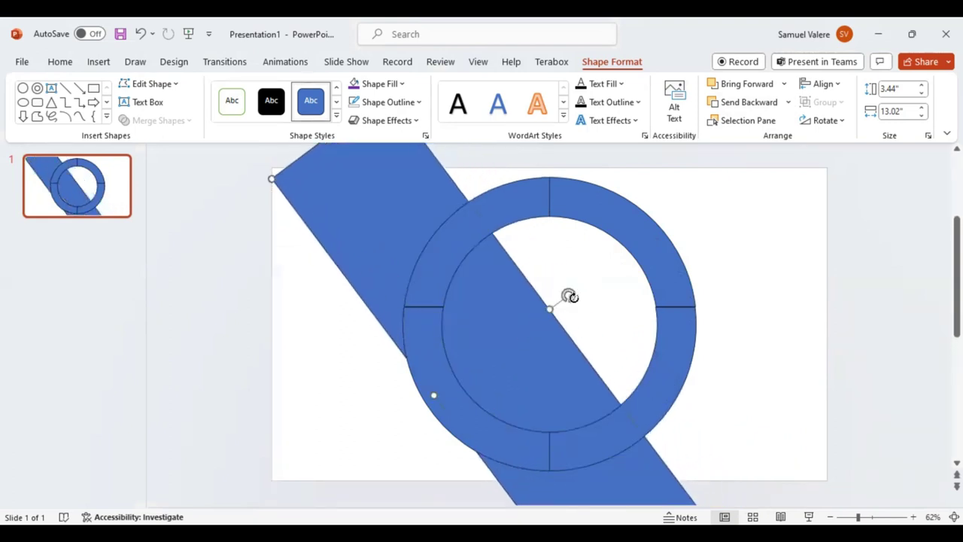
left_click_drag(569, 295, 550, 291)
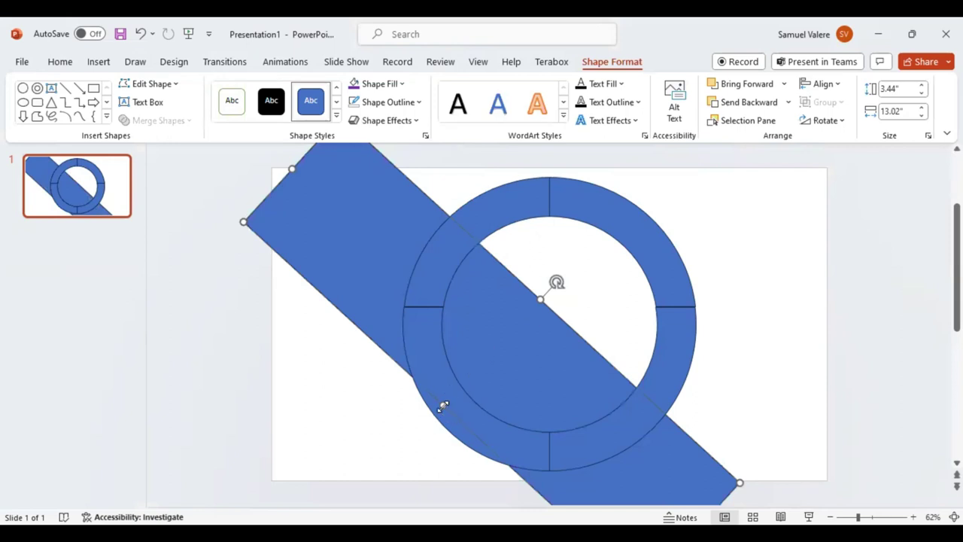
left_click_drag(444, 407, 422, 427)
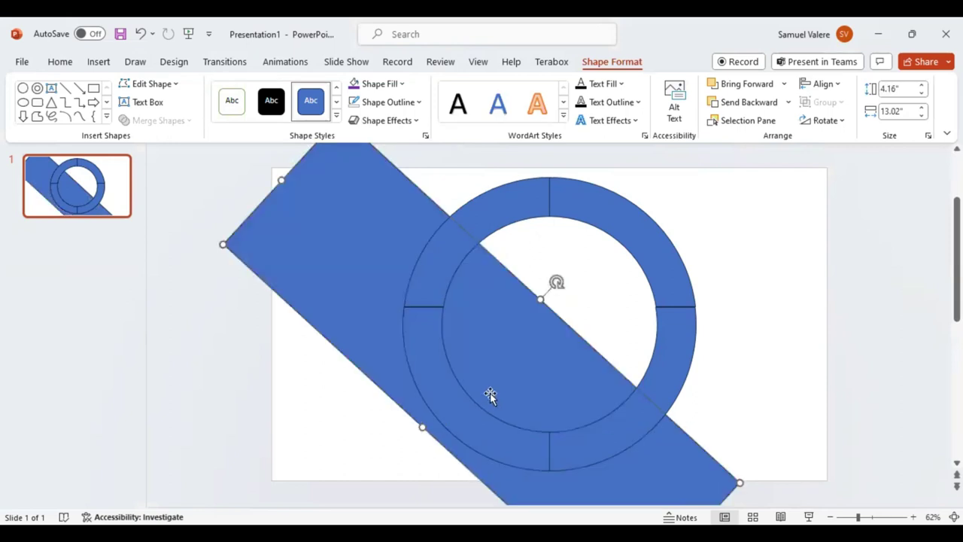
key("ctrl+d")
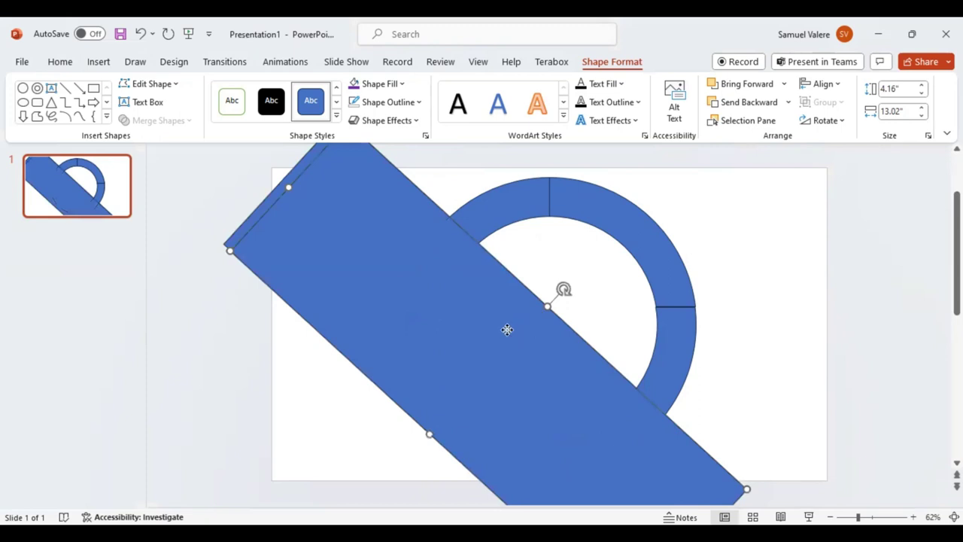
Step: Rotate the copy to the opposite diagonal and send it behind the ring
left_click_drag(514, 323, 557, 313)
mouse_move(605, 281)
left_mouse_down()
mouse_move(626, 297)
mouse_move(569, 394)
left_mouse_up()
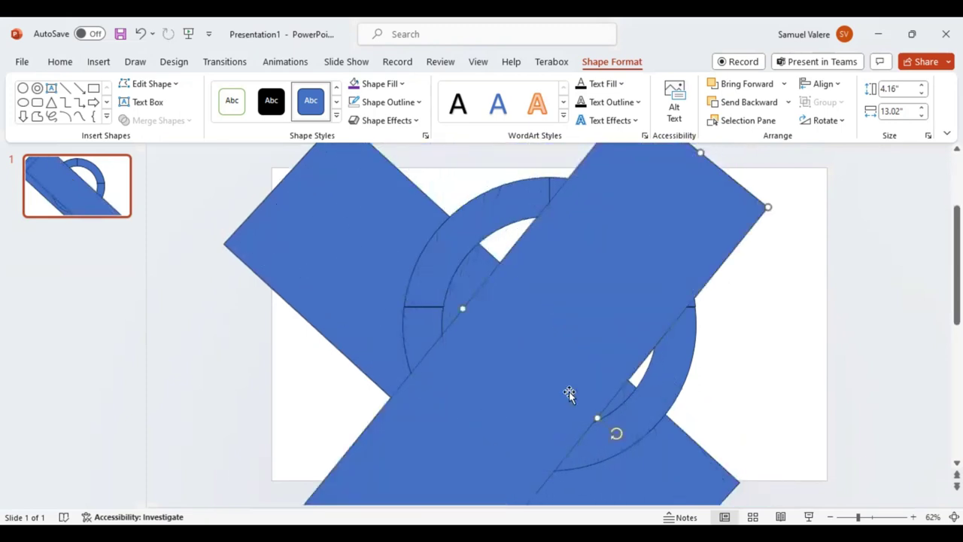
left_click(752, 106)
left_click(751, 106)
left_click(750, 106)
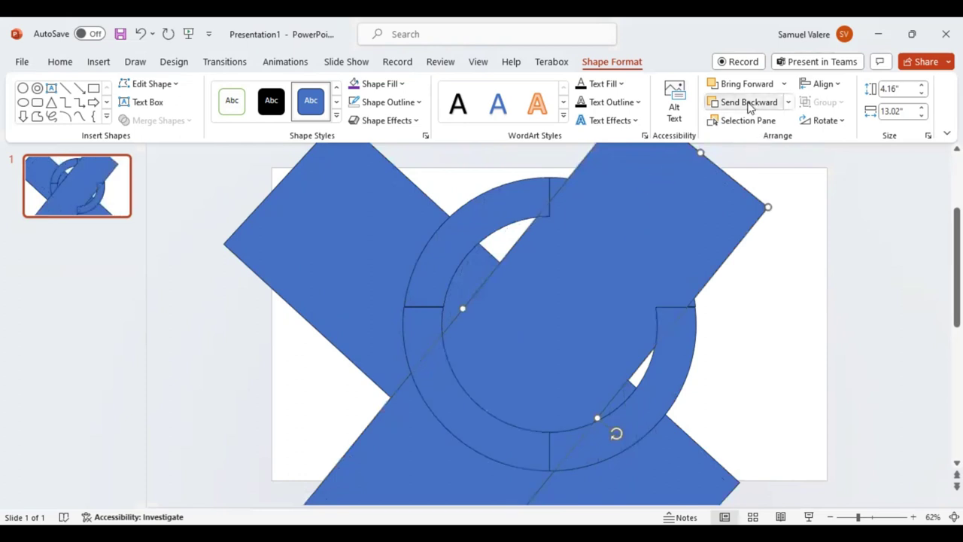
left_click(750, 105)
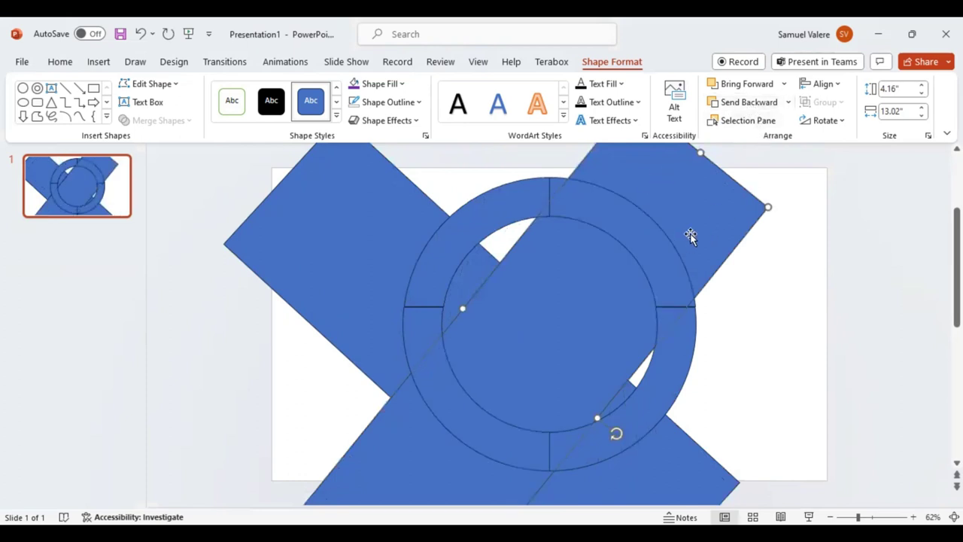
Step: Position the copy so both rectangles form an X at the ring's centre
left_click_drag(711, 218, 757, 216)
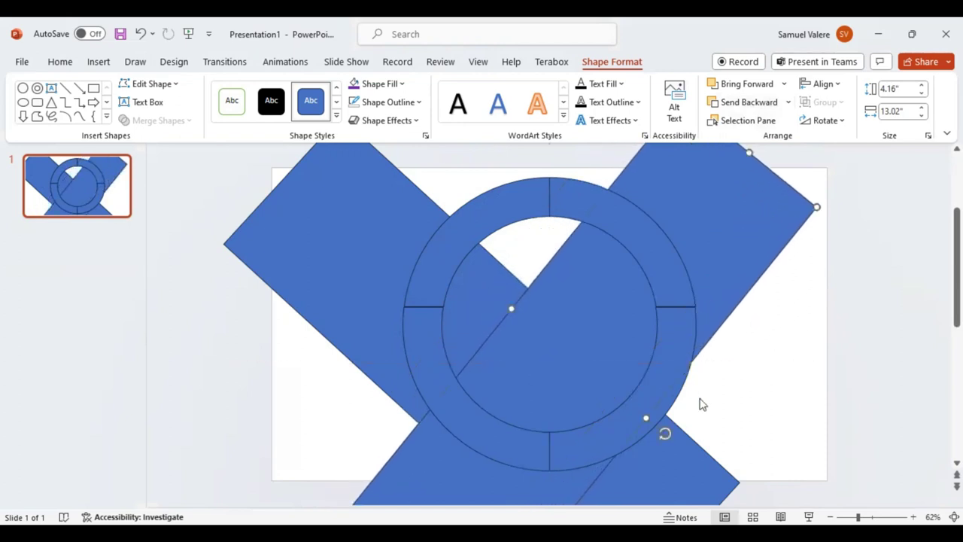
mouse_move(664, 437)
left_mouse_down()
mouse_move(647, 447)
mouse_move(651, 439)
left_mouse_up()
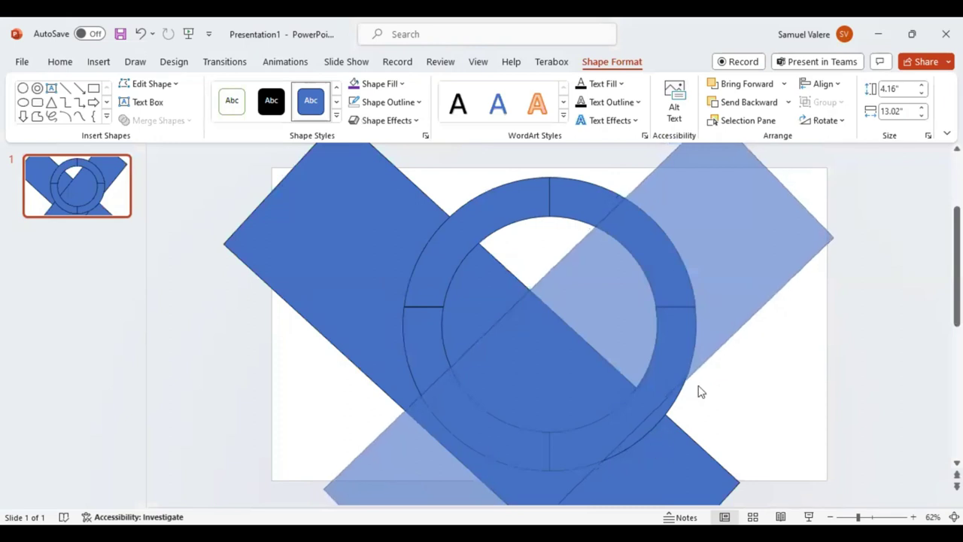
left_click_drag(723, 301, 727, 318)
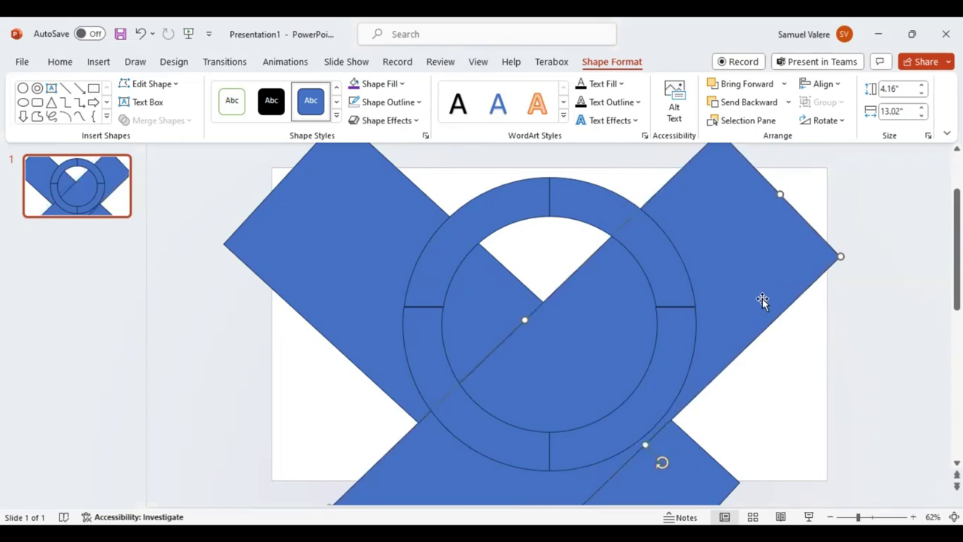
left_click_drag(762, 299, 767, 301)
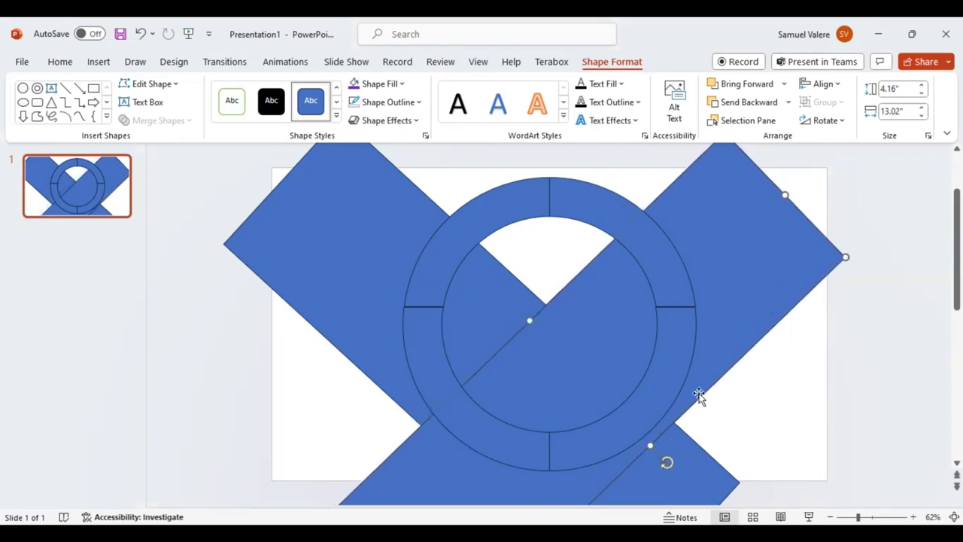
left_click_drag(667, 465, 671, 459)
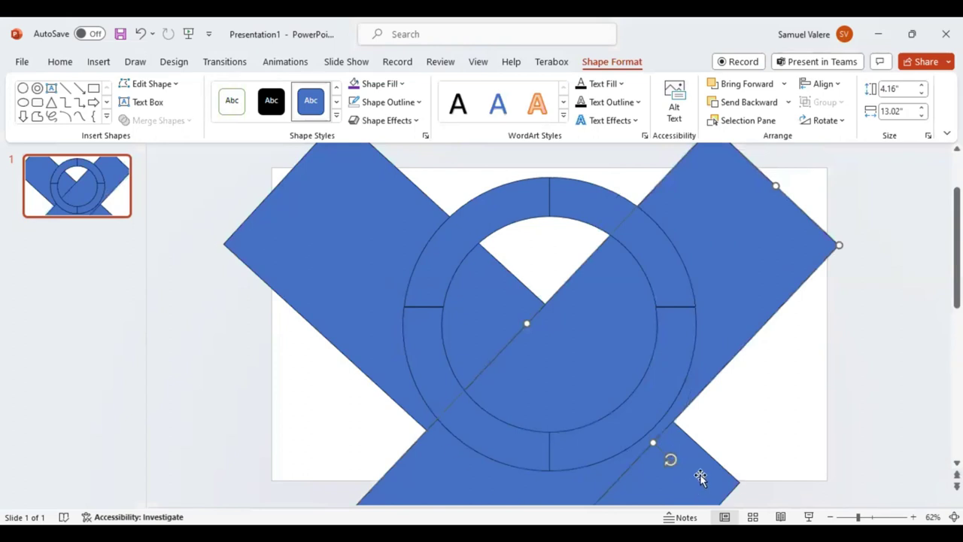
left_click(701, 478, "shift")
left_click(674, 350, "shift")
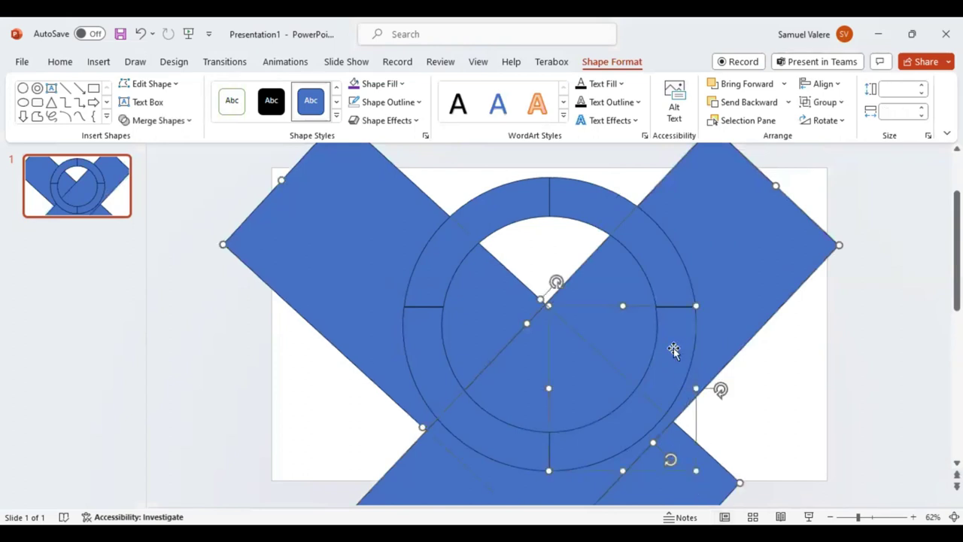
Step: Fragment the diagonal rectangles together with all four ring quadrants
left_click(654, 254, "shift")
left_click(506, 211, "shift")
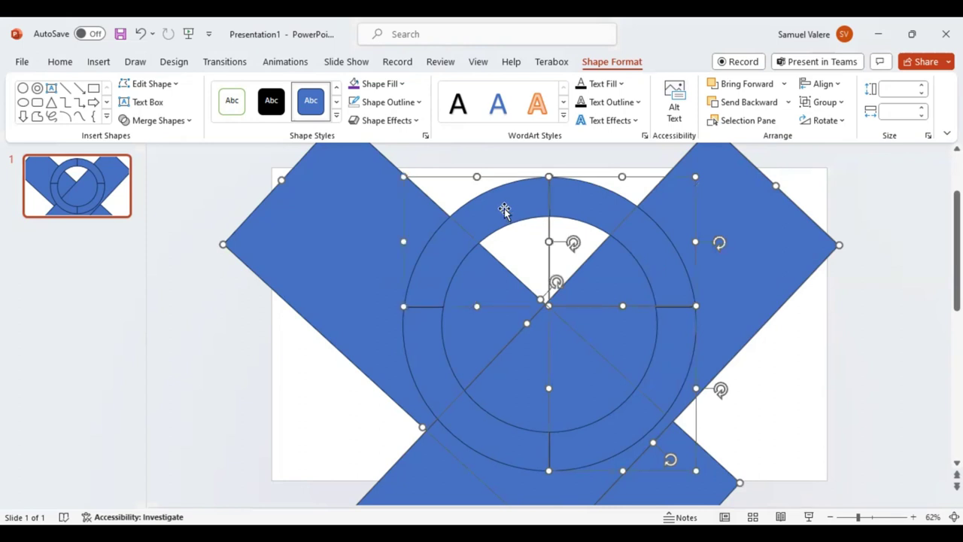
left_click(429, 385, "shift")
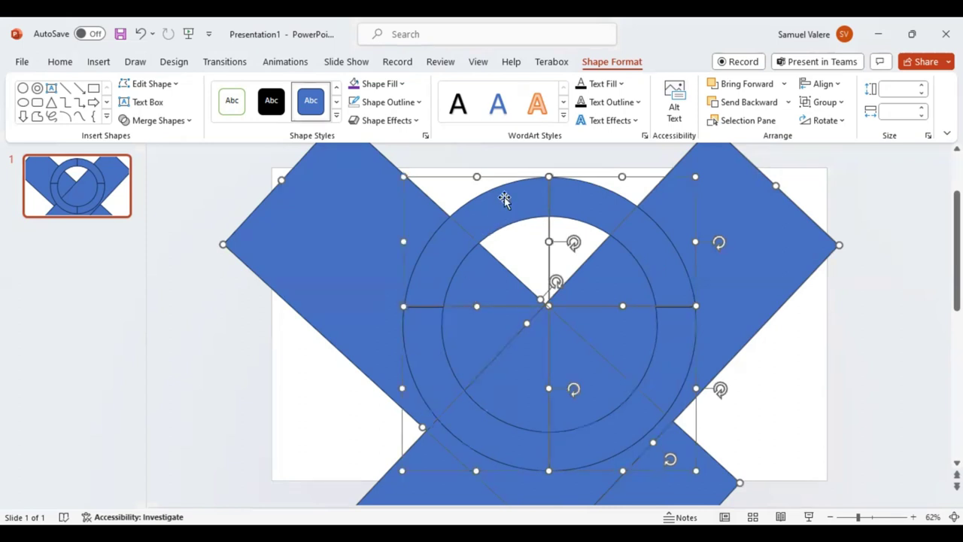
left_click(183, 121)
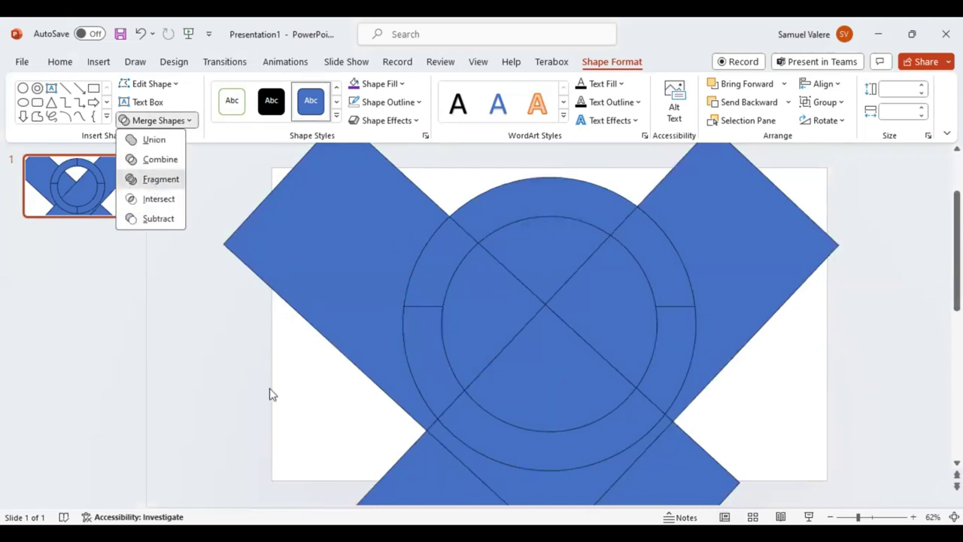
left_click(295, 397)
Step: Delete the leftover rectangle pieces outside the ring
left_click(327, 269)
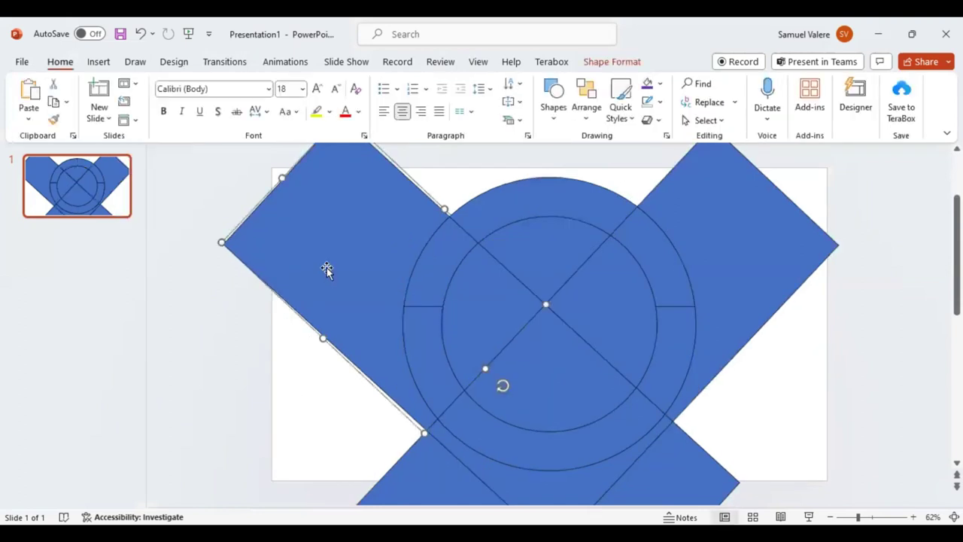
key("Delete")
left_click(720, 215)
key("Delete")
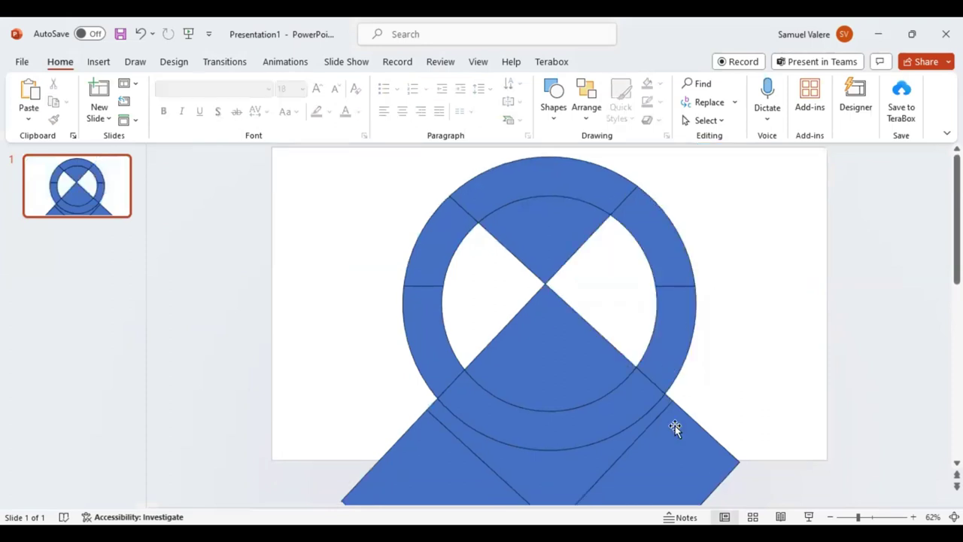
left_click(677, 460)
key("Delete")
left_click(572, 468)
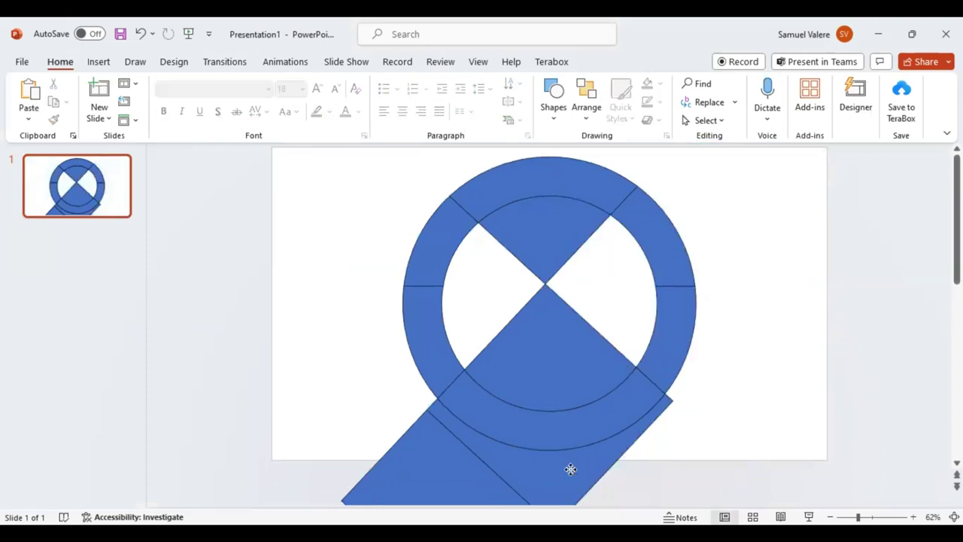
key("Delete")
Step: Delete the remaining triangles, leaving a hollow eight-way cut ring
left_click(432, 490)
key("Delete")
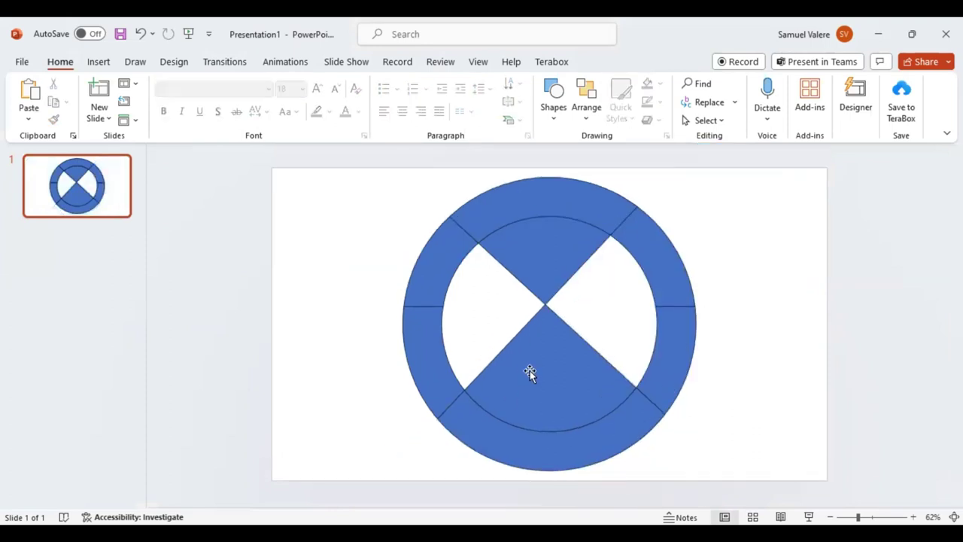
left_click(532, 371)
key("Delete")
left_click(542, 280)
key("Delete")
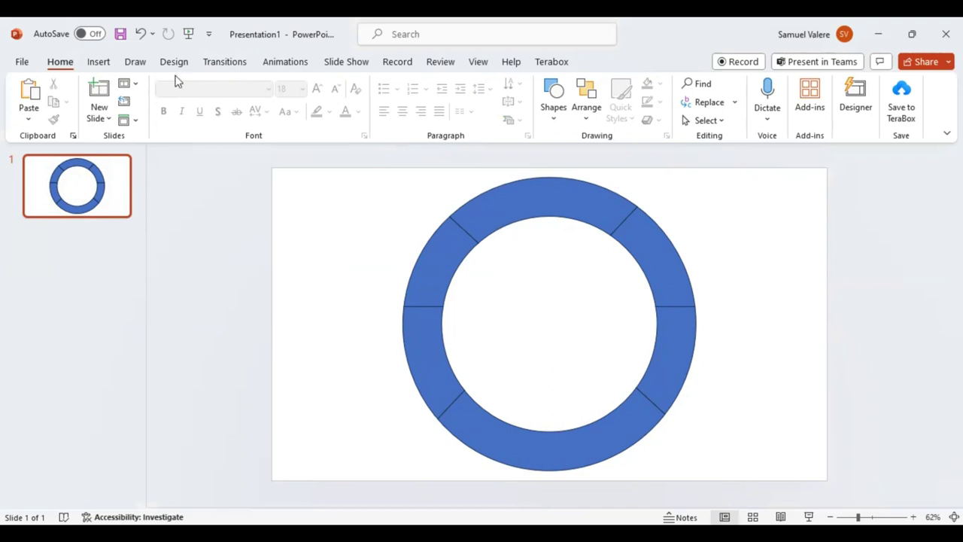
Step: Draw a rectangle covering the ring's right half
left_click(94, 64)
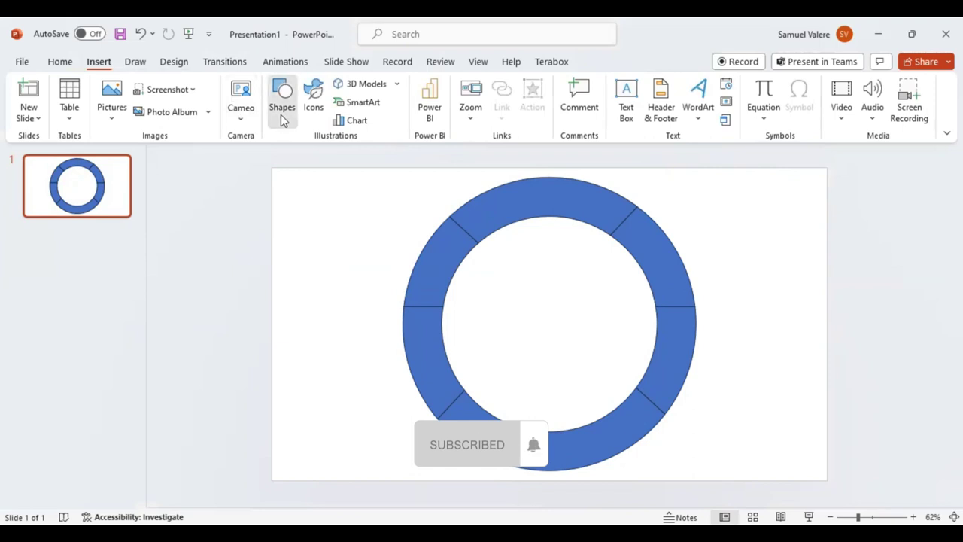
left_click(283, 117)
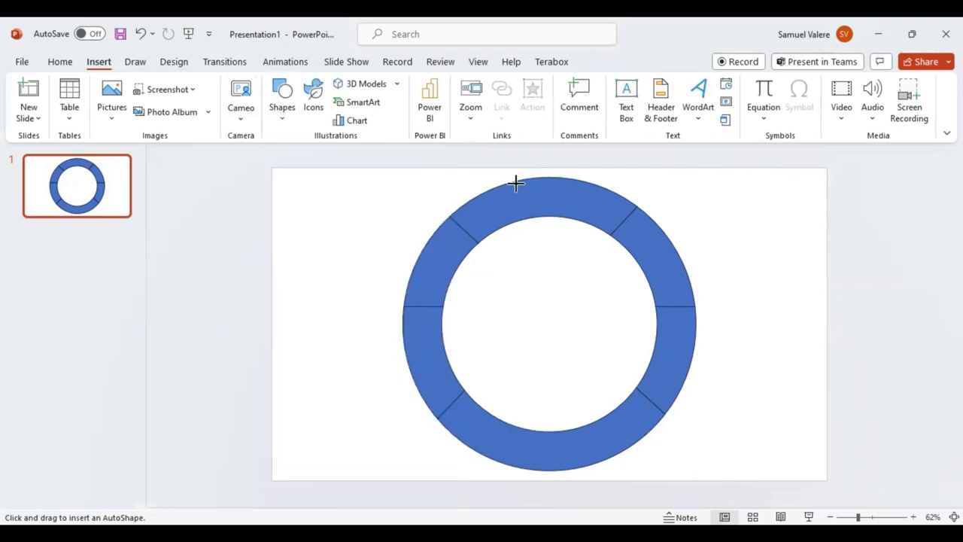
left_click_drag(516, 184, 762, 474)
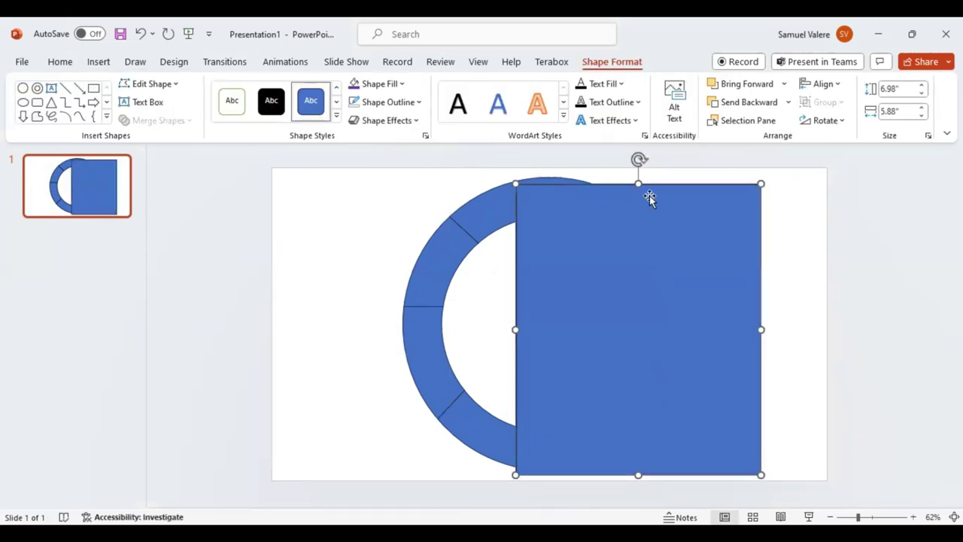
left_click_drag(639, 184, 641, 151)
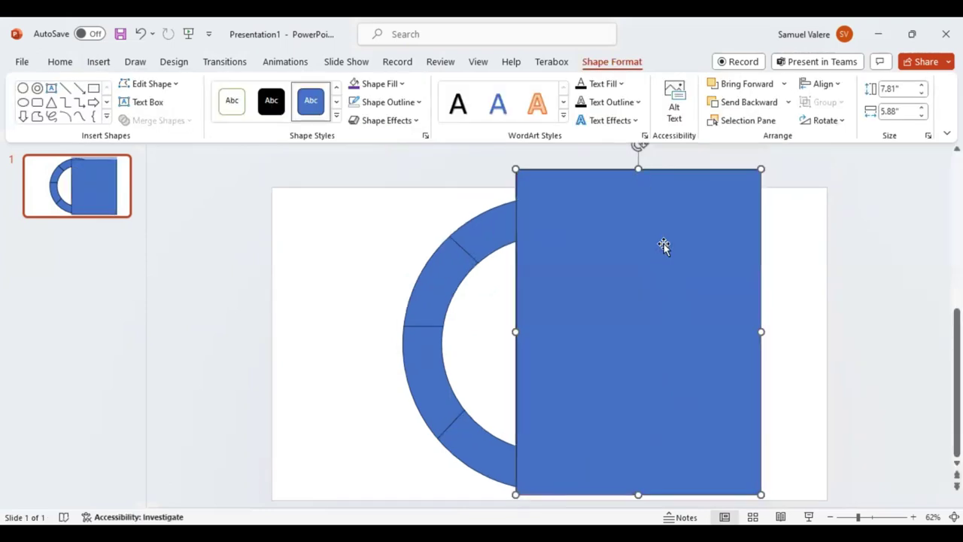
left_click_drag(664, 247, 688, 262)
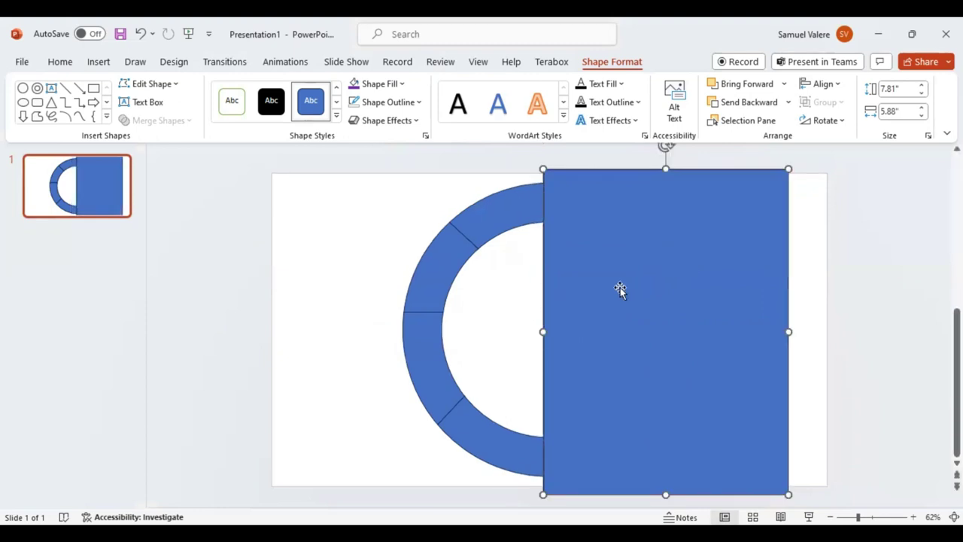
Step: Fragment the rectangle with the right ring pieces and delete the leftover rectangle piece
left_click(515, 452, "shift")
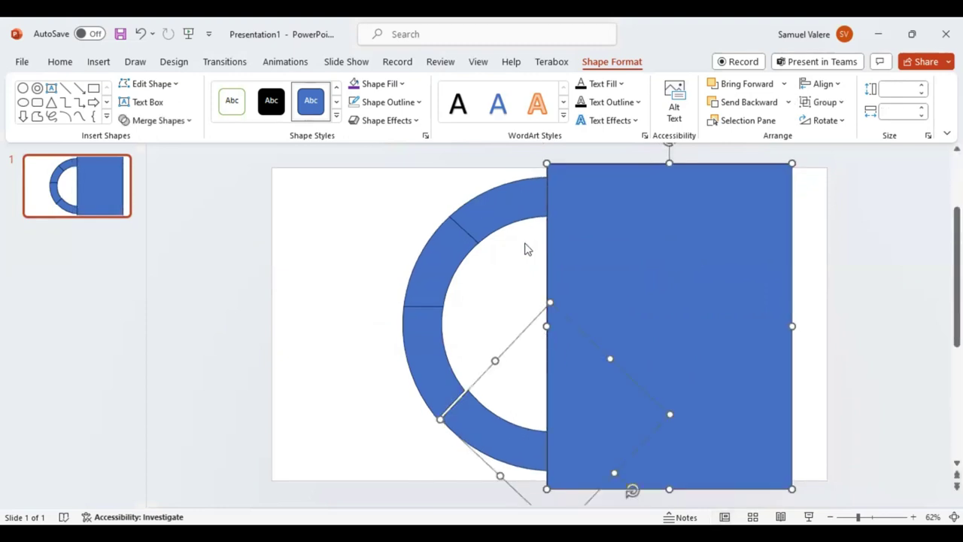
left_click(141, 34)
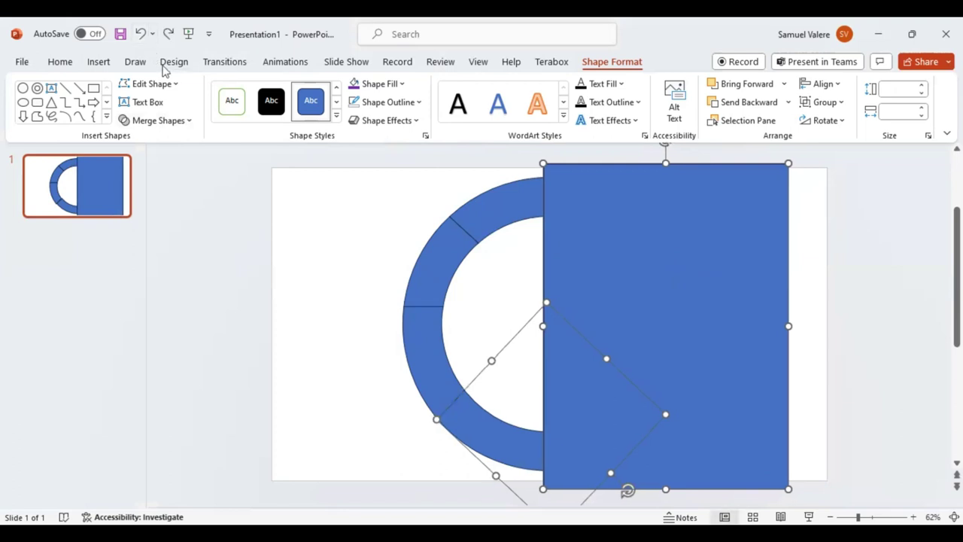
left_click(504, 214, "shift")
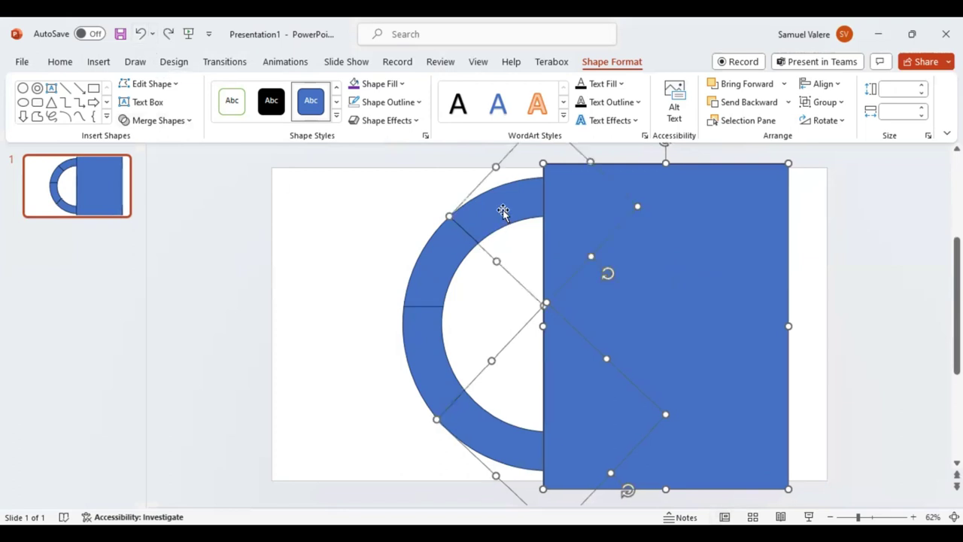
left_click(189, 123)
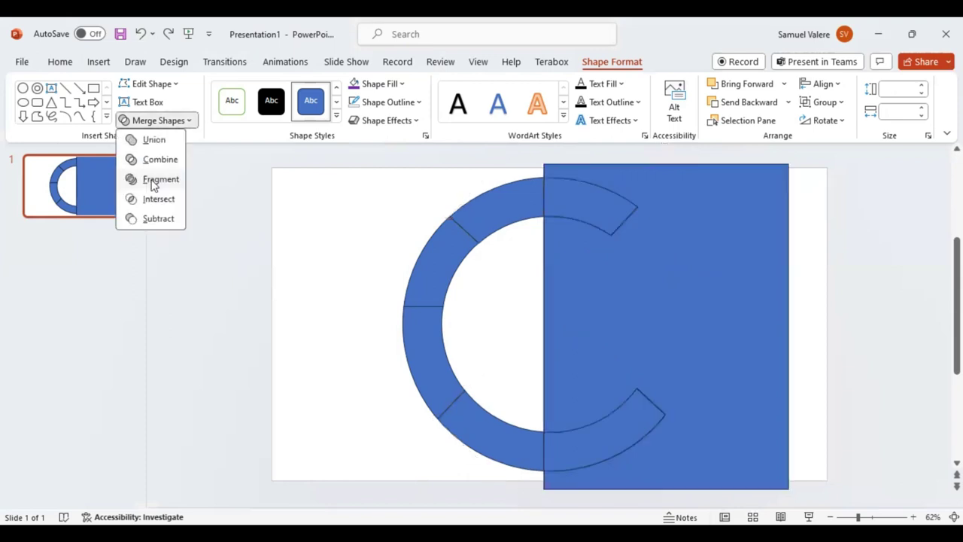
left_click(152, 185)
left_click(884, 289)
left_click(713, 297)
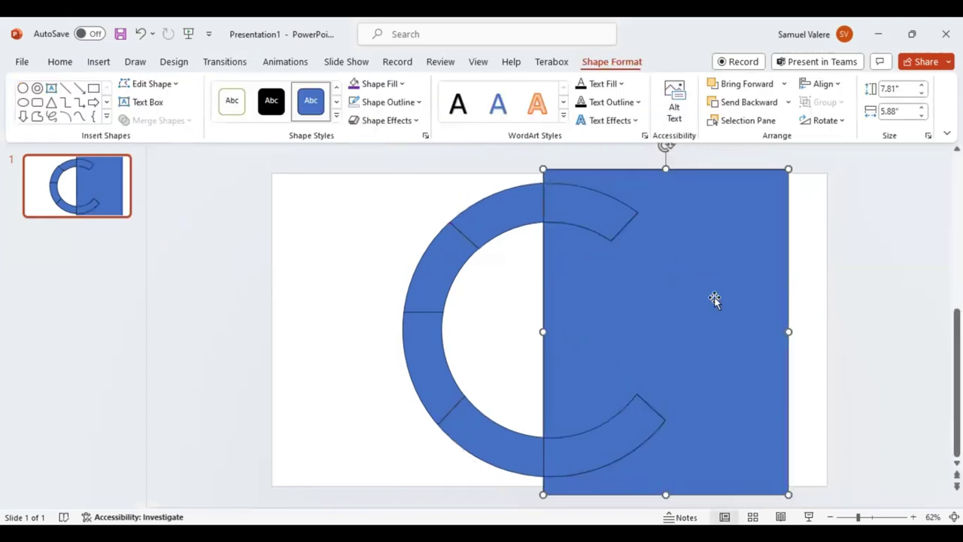
key("Delete")
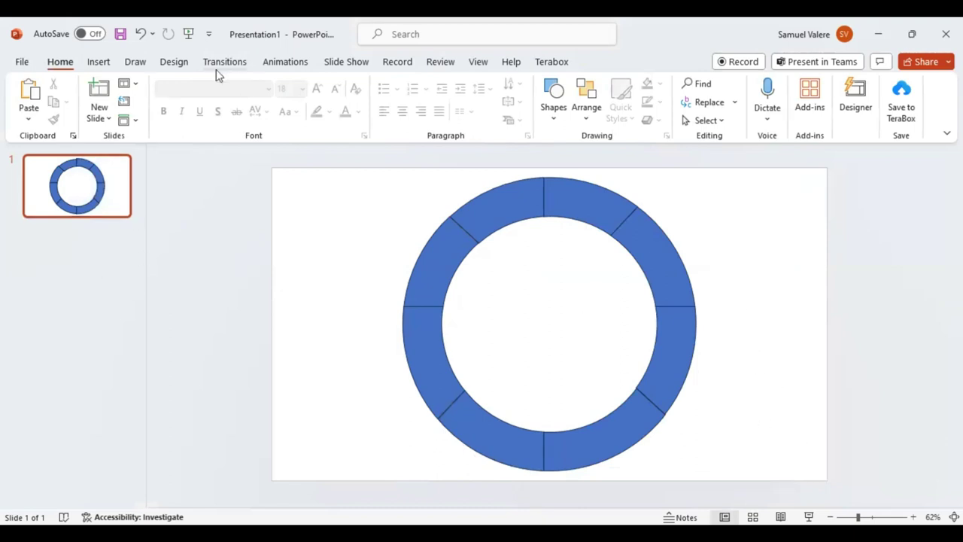
Step: Draw a 0.72-inch circle on the ring's left joint and copy it to the right joint
left_click(100, 64)
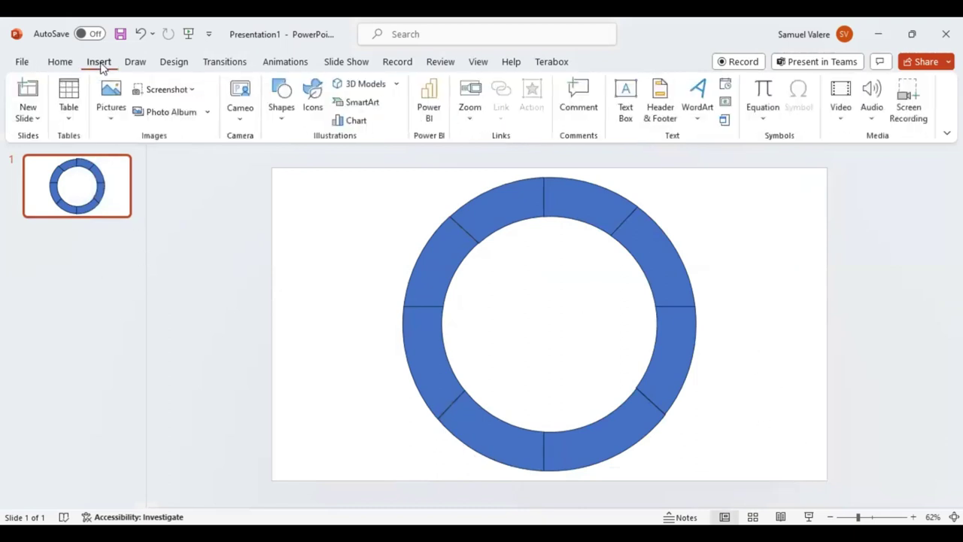
left_click(284, 120)
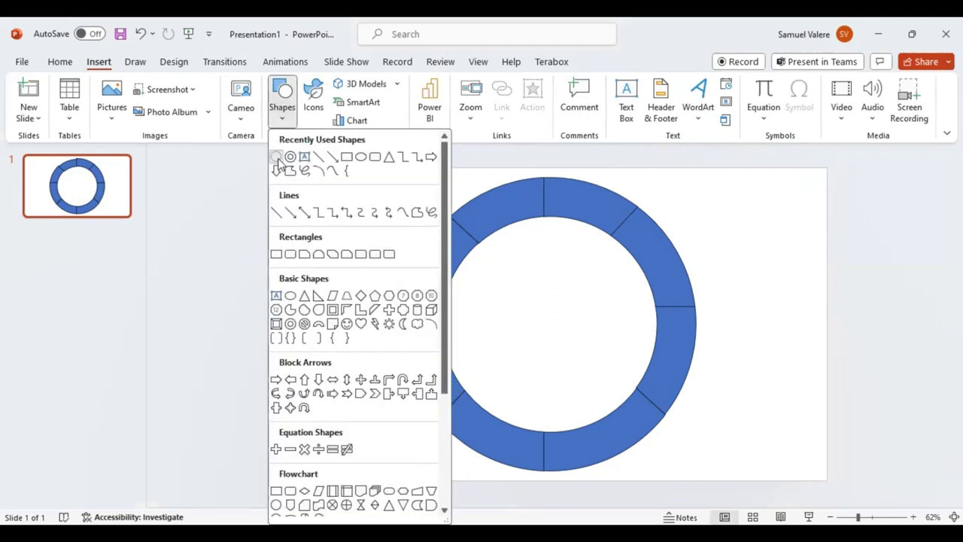
left_click(277, 158)
left_click_drag(416, 298, 442, 324)
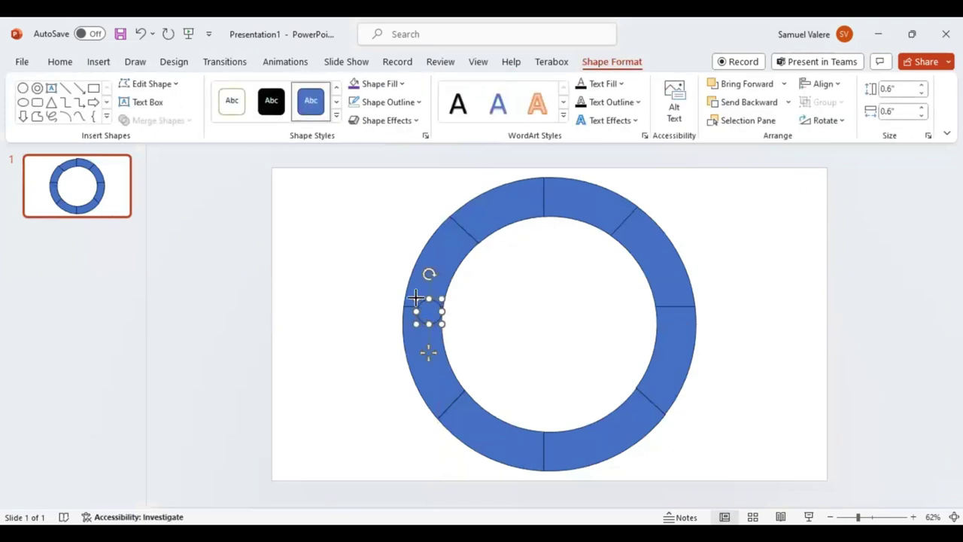
key("Escape")
mouse_move(413, 296)
left_mouse_down()
mouse_move(443, 324)
mouse_move(428, 308)
left_mouse_up()
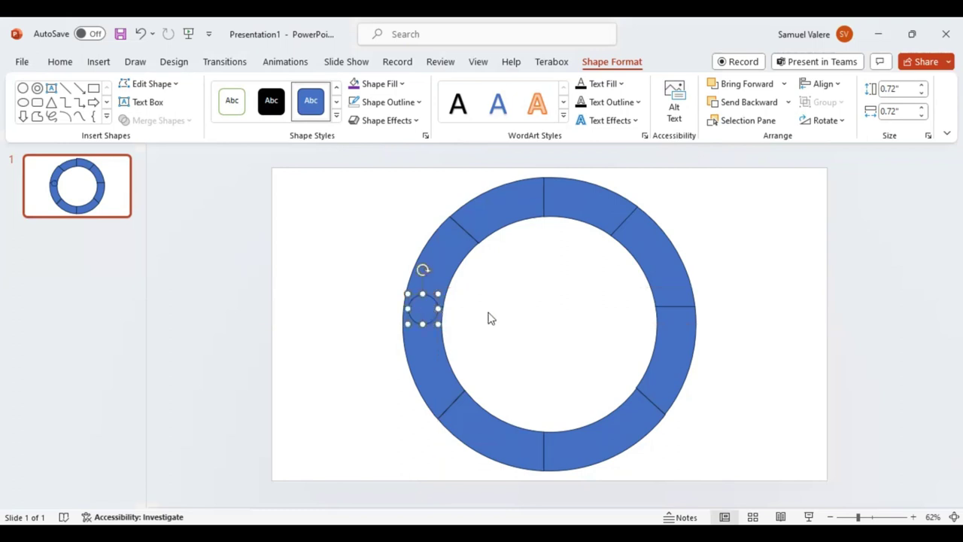
key("ctrl+z")
key("Right")
key("Right")
key("Down")
key("Down")
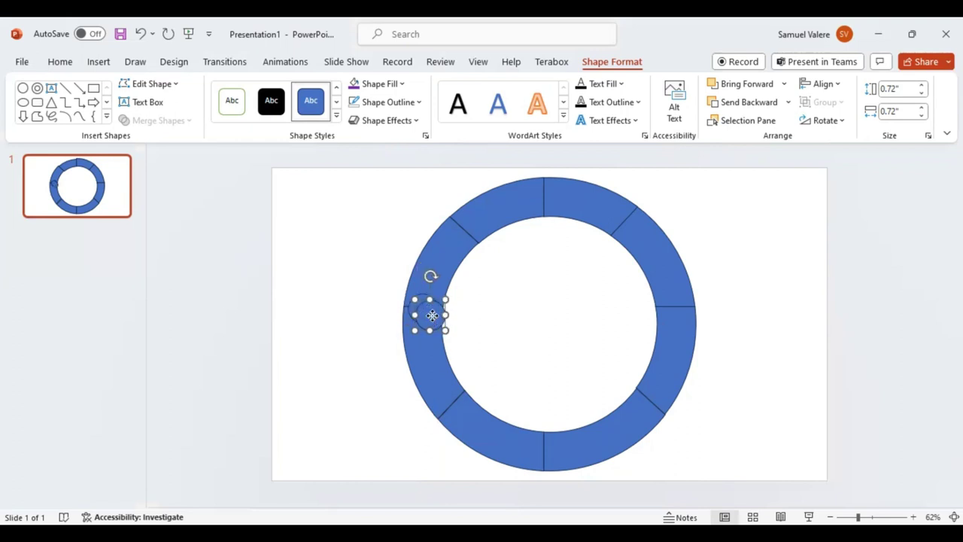
left_click_drag(432, 315, 677, 308)
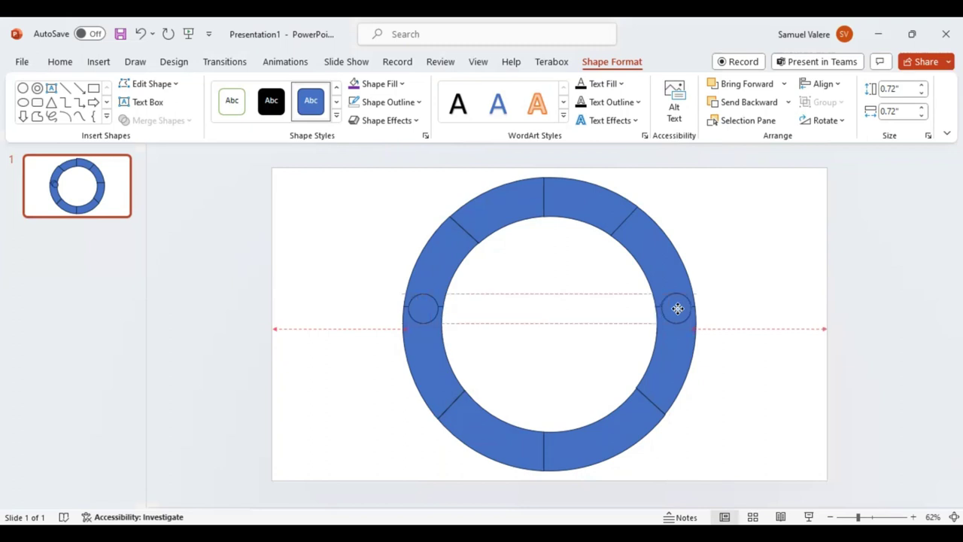
Step: Place circle copies on the right, bottom and lower-left joints
left_click_drag(678, 308, 677, 309)
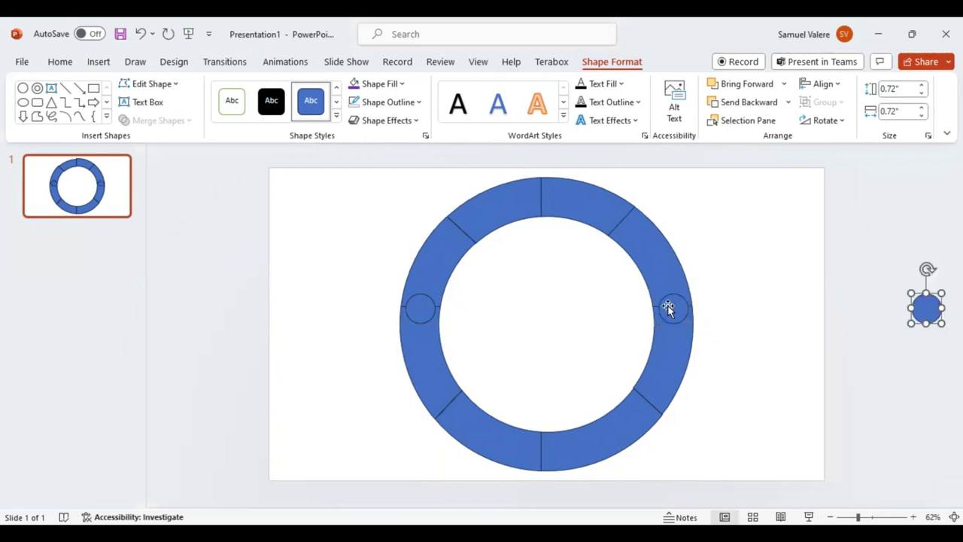
mouse_move(926, 309)
left_mouse_down()
mouse_move(652, 400)
mouse_move(626, 482)
mouse_move(543, 444)
left_mouse_up()
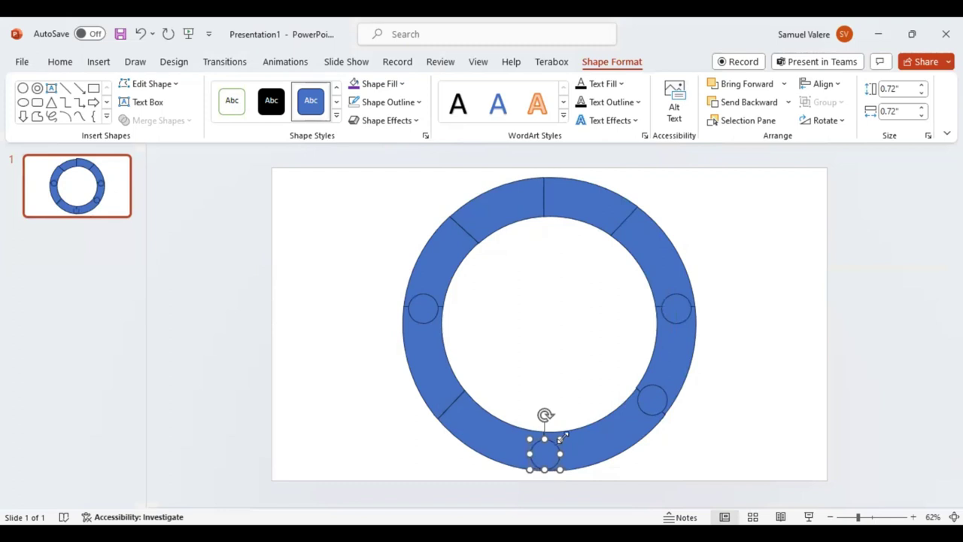
left_click_drag(547, 458, 547, 454)
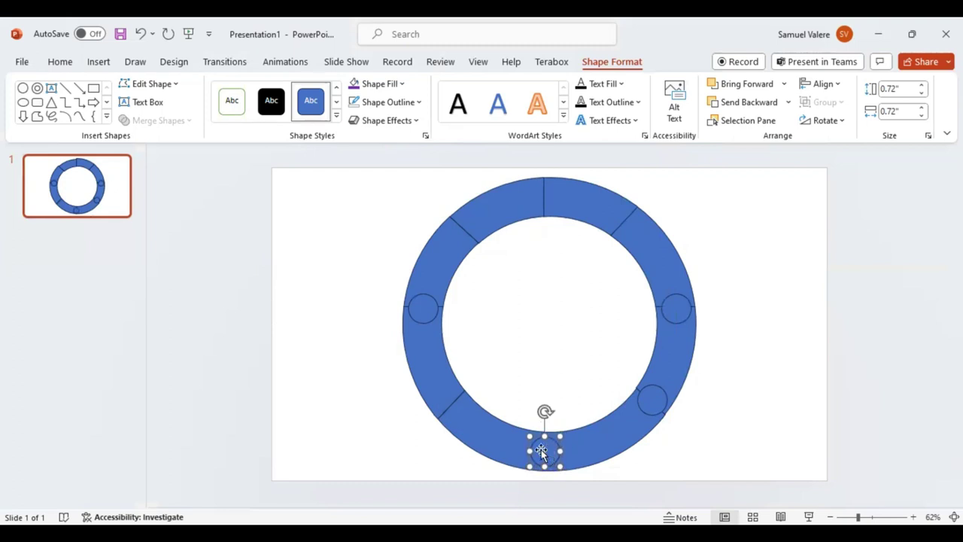
key("ctrl+v")
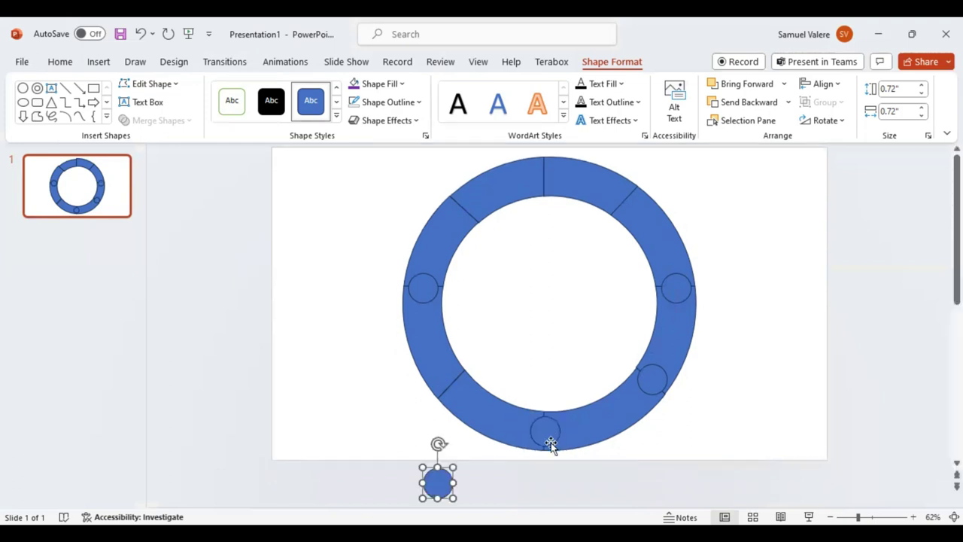
left_click(548, 433)
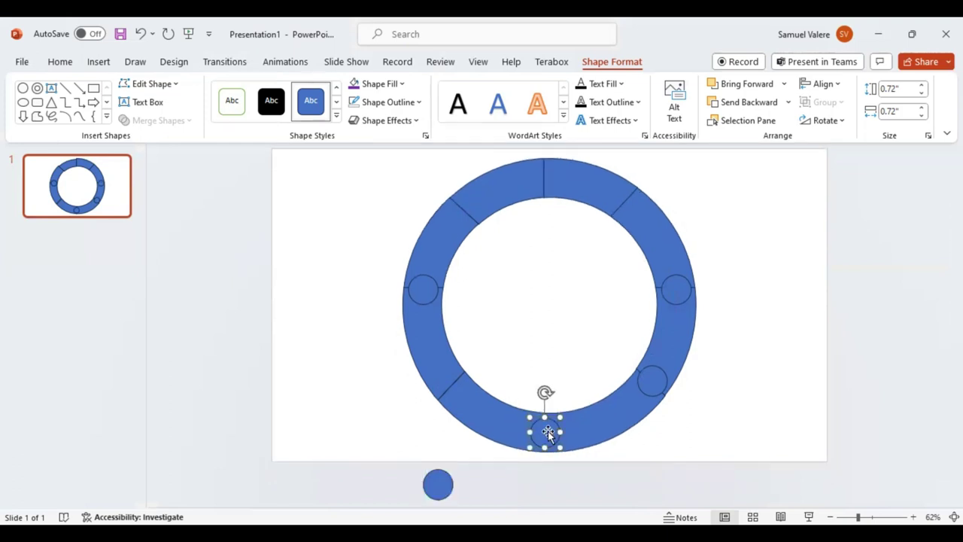
left_click(437, 484)
left_click_drag(437, 484, 452, 388)
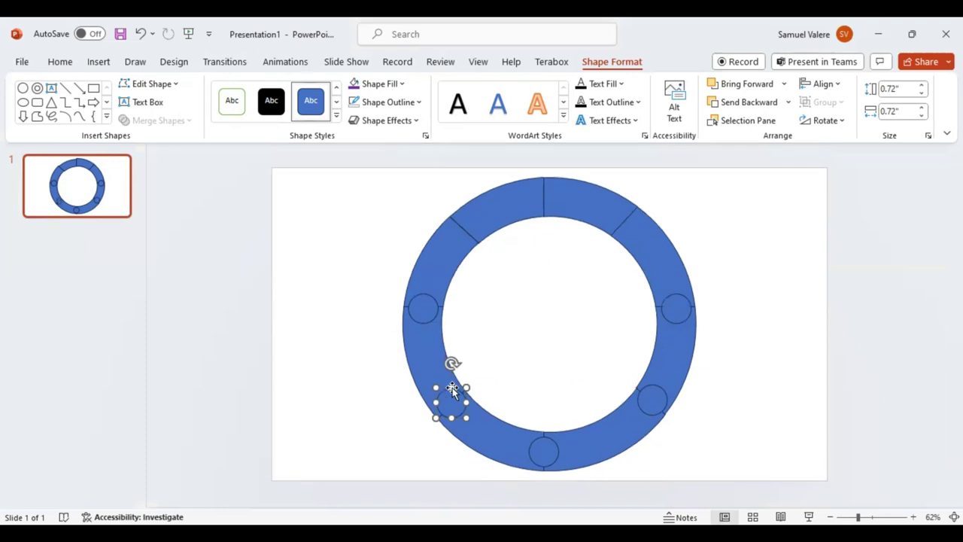
key("ctrl+z")
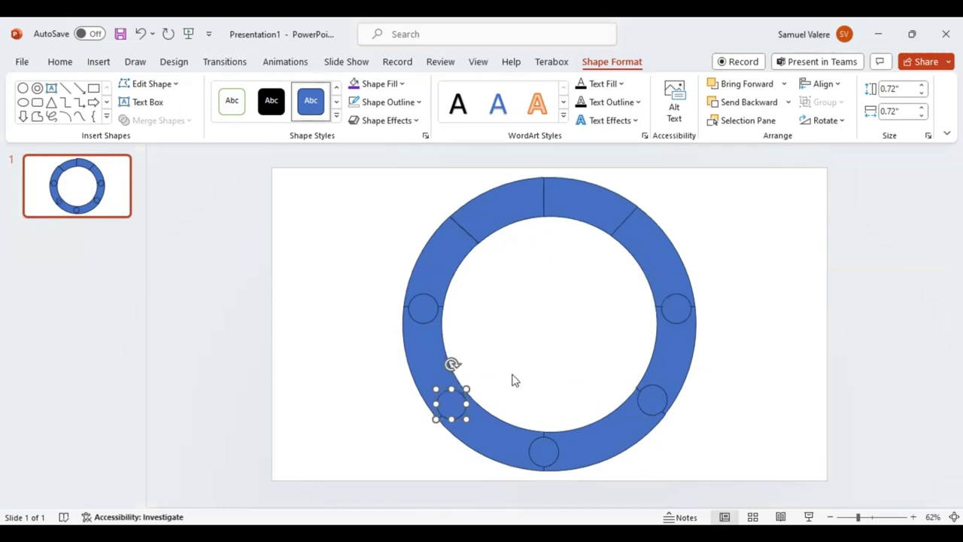
left_click(512, 378)
Step: Place circle copies on the upper-left, top and upper-right joints
mouse_move(450, 412)
left_mouse_down()
mouse_move(466, 422)
mouse_move(468, 233)
left_mouse_up()
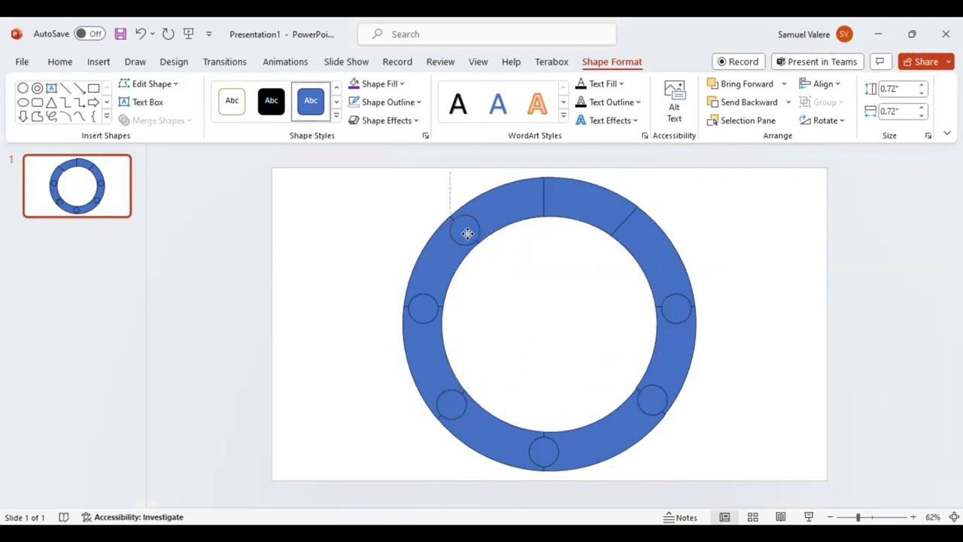
mouse_move(468, 233)
left_mouse_down()
mouse_move(513, 253)
mouse_move(543, 306)
left_mouse_up()
key("ctrl+v")
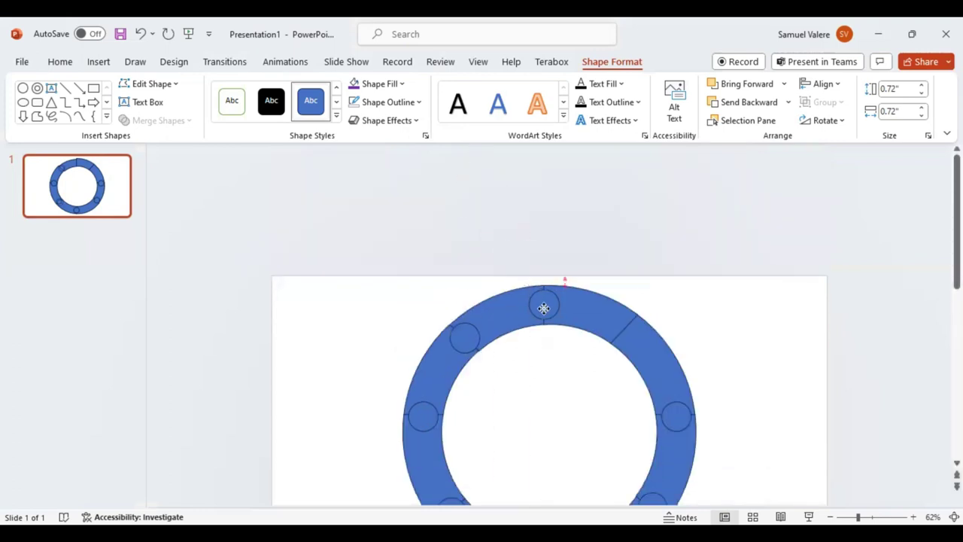
left_click_drag(544, 308, 542, 306)
scroll(546, 311, "down", 3)
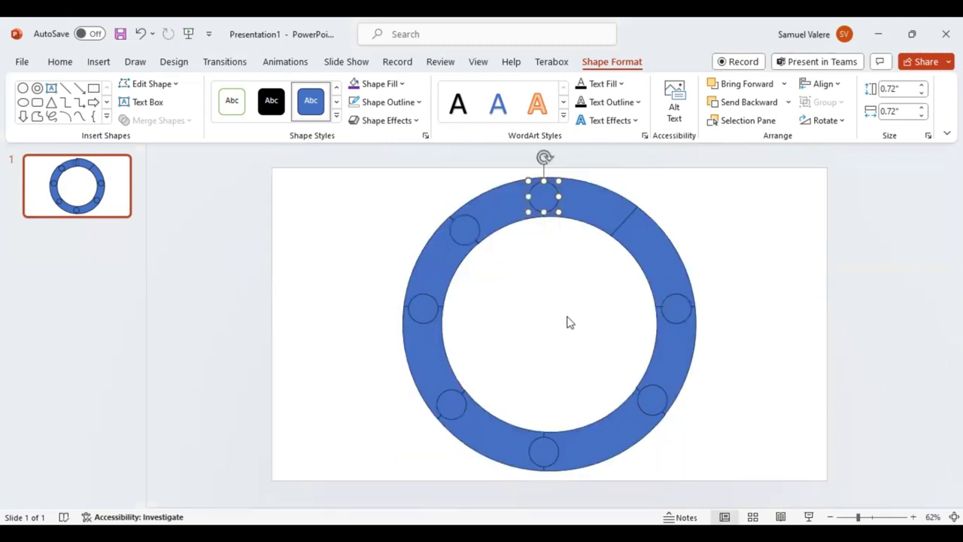
key("ctrl+d")
left_click_drag(624, 185, 626, 223)
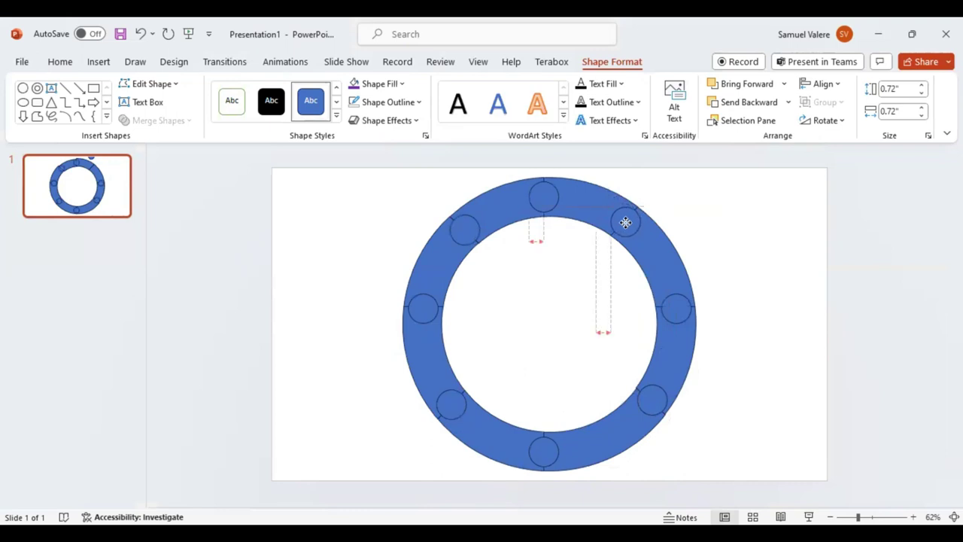
left_click_drag(626, 222, 625, 222)
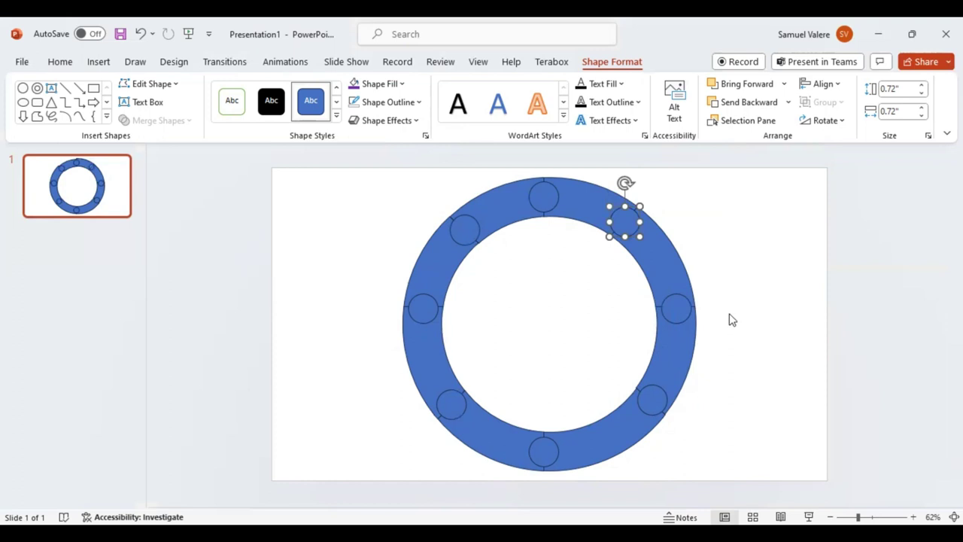
Step: Union the top circle with the upper-left segment to form a rounded tab
left_click(544, 198)
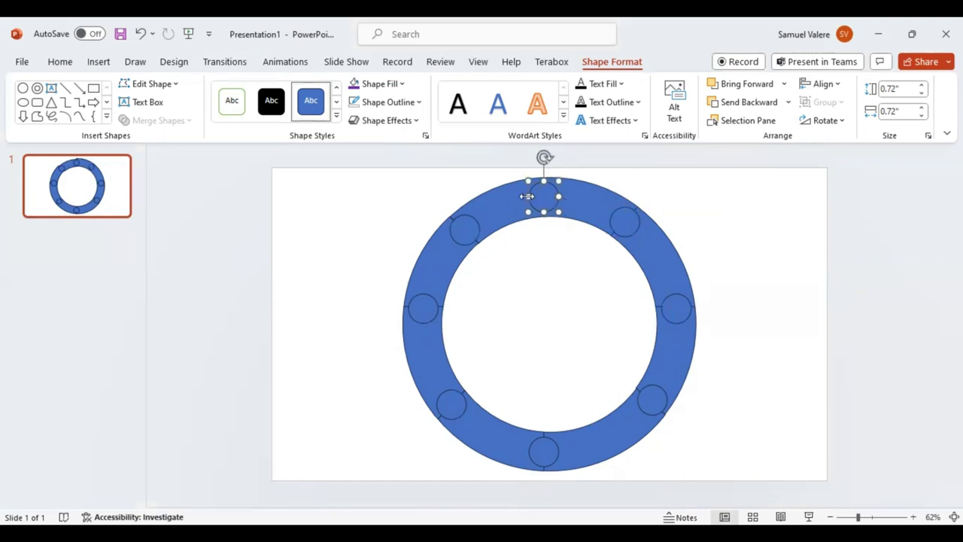
left_click(512, 204, "shift")
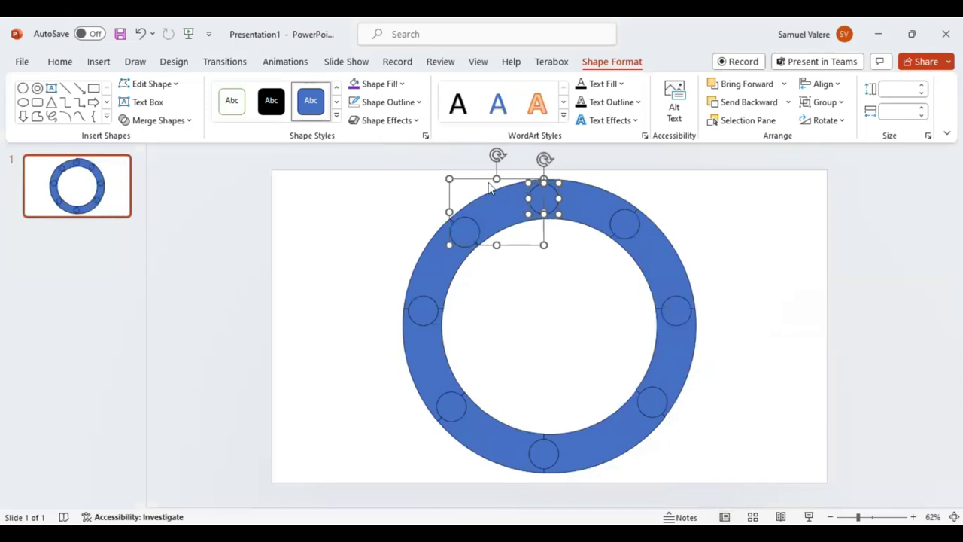
left_click(190, 124)
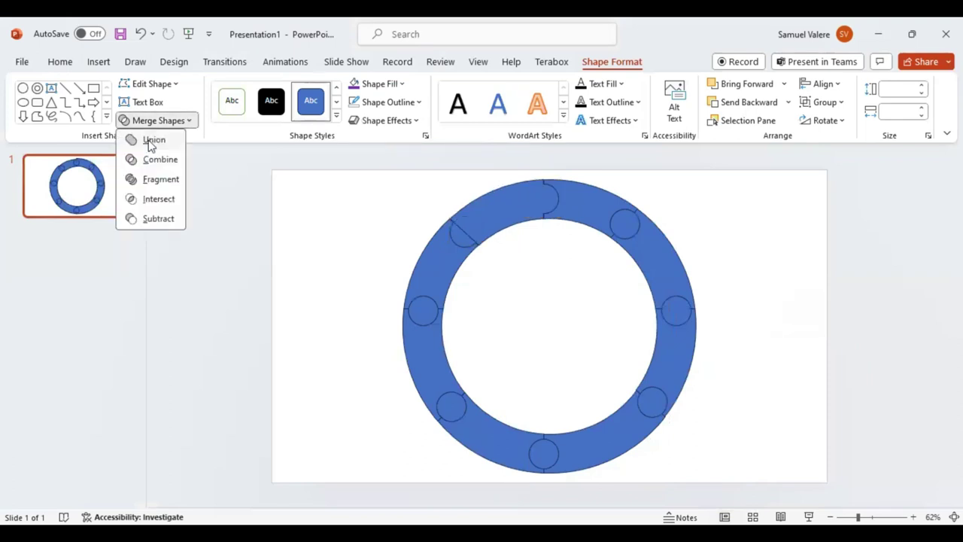
left_click(152, 141)
left_click(527, 304)
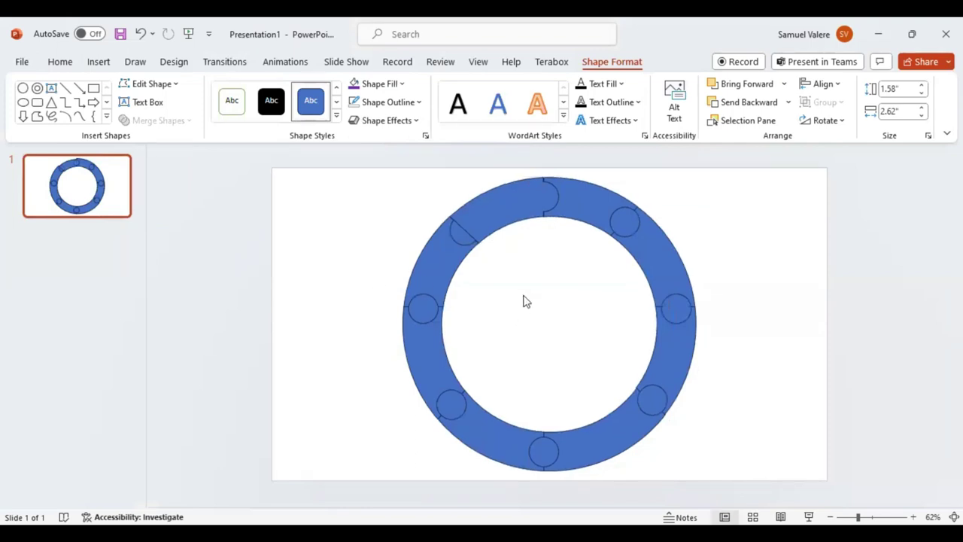
Step: Fragment the upper-left segment with its joint circle and union the tab piece into that segment
left_click(491, 209)
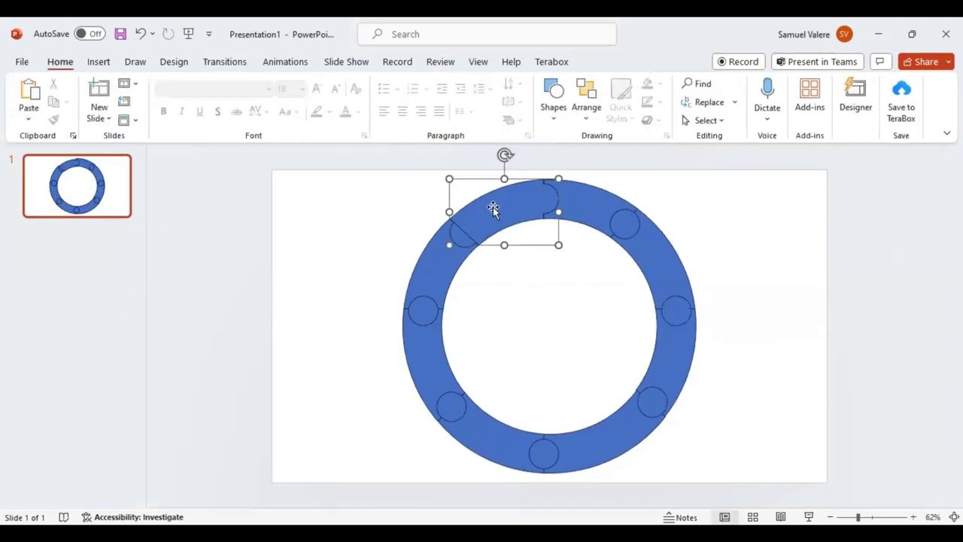
left_click(462, 238, "shift")
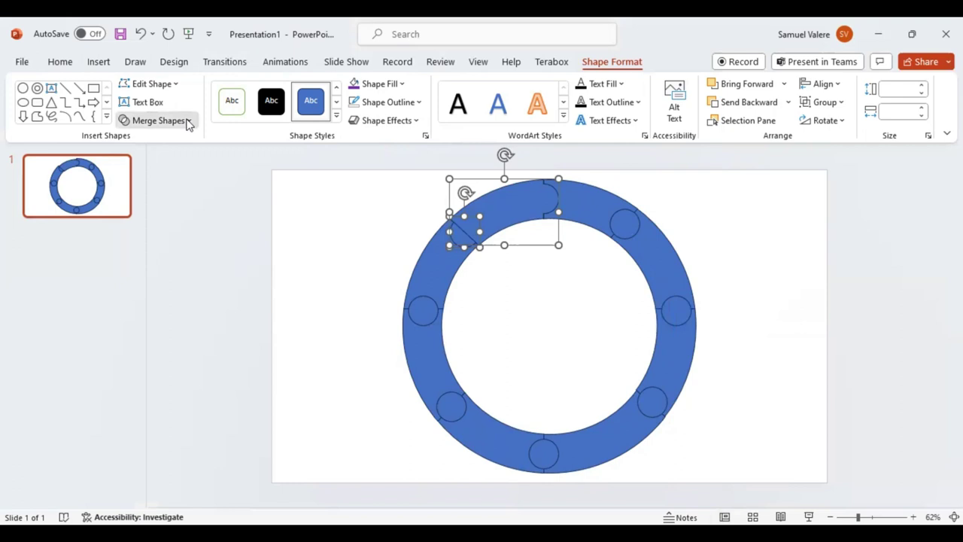
left_click(156, 120)
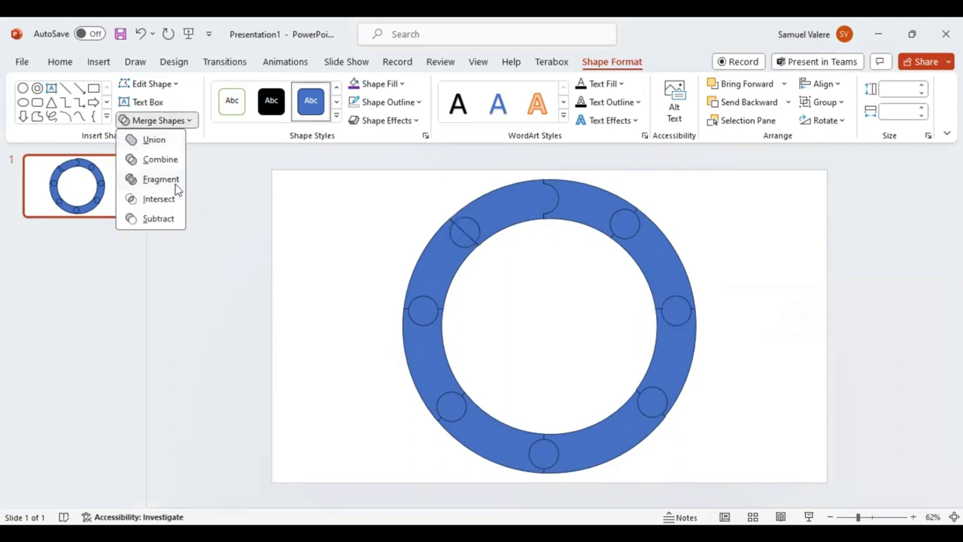
left_click(161, 179)
left_click(463, 228)
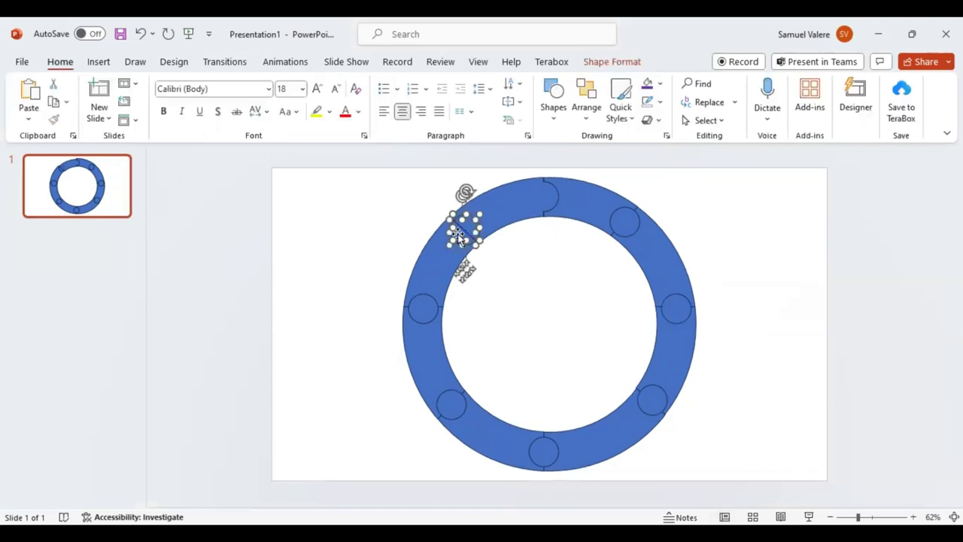
left_click(438, 264, "shift")
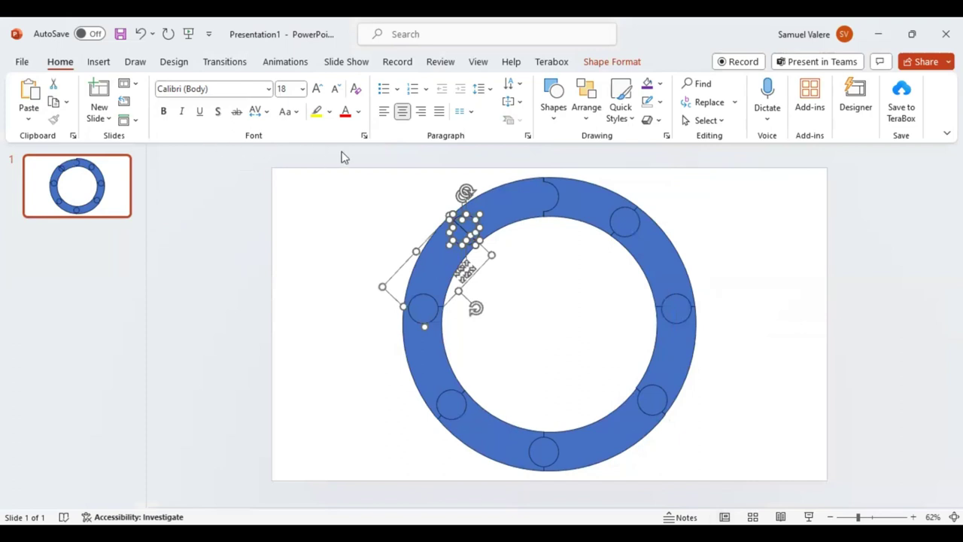
left_click(612, 62)
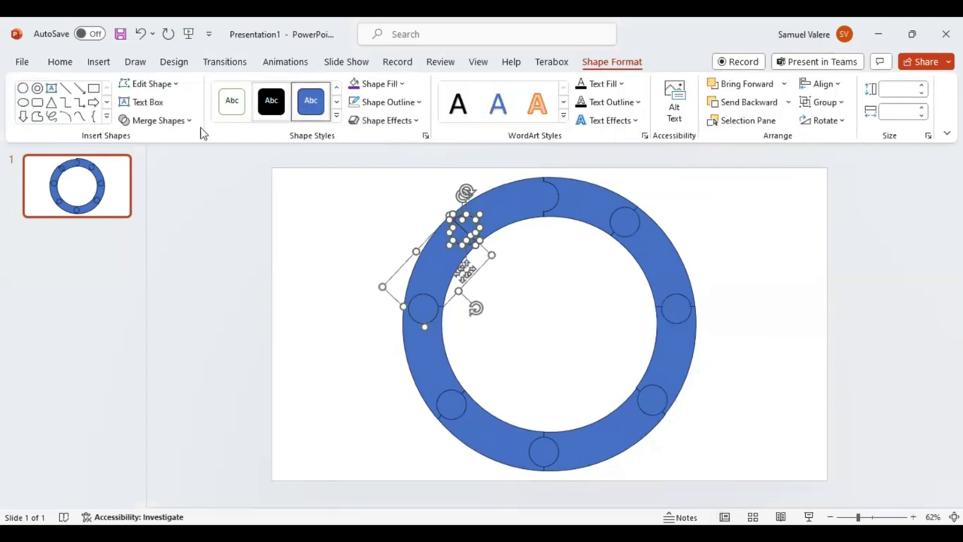
left_click(186, 124)
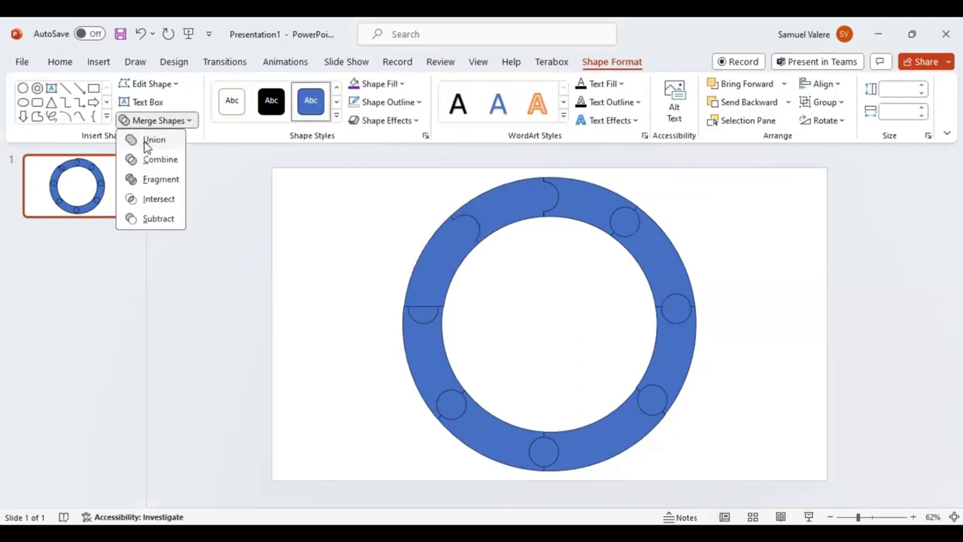
left_click(426, 316)
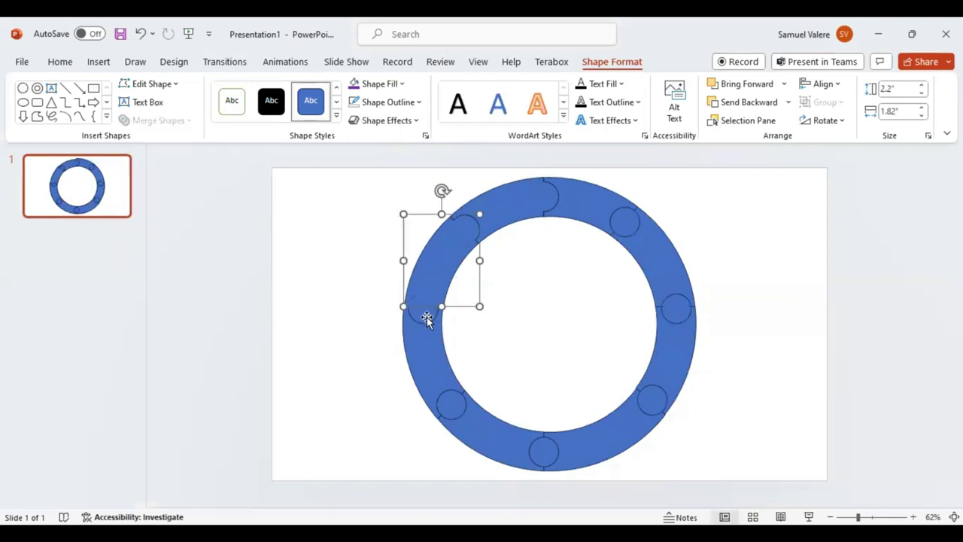
Step: Fragment the left joint circle and union its tab pieces into the left ring segment
left_click(424, 313, "shift")
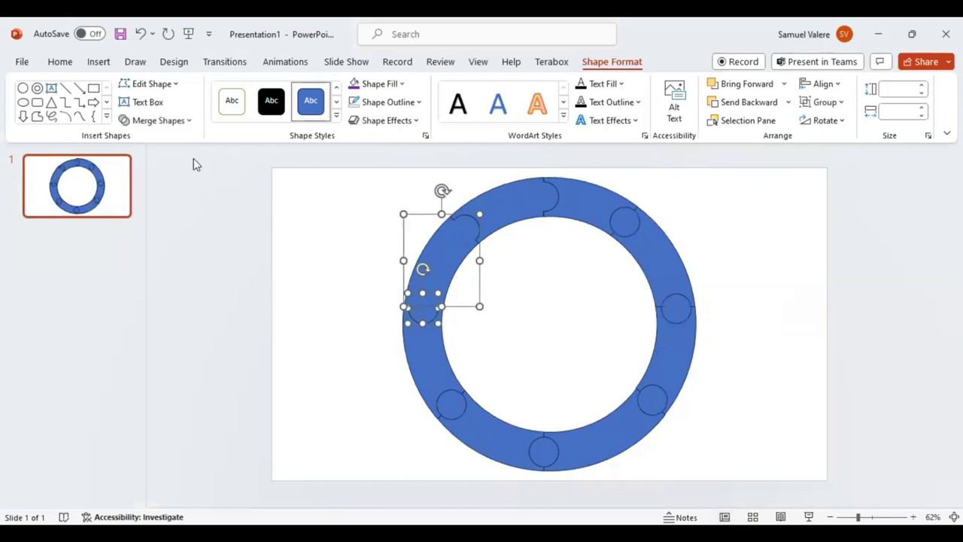
left_click(187, 123)
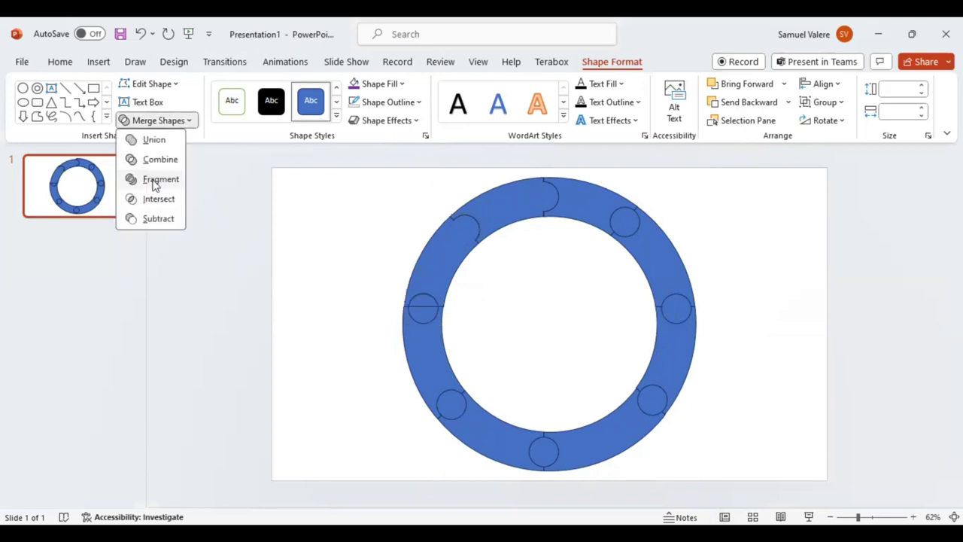
left_click(507, 353)
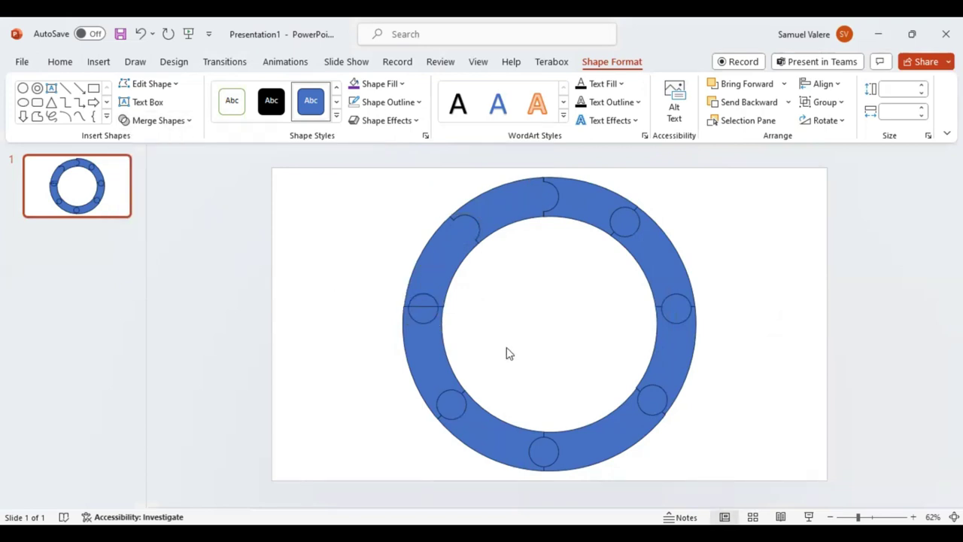
left_click(422, 303)
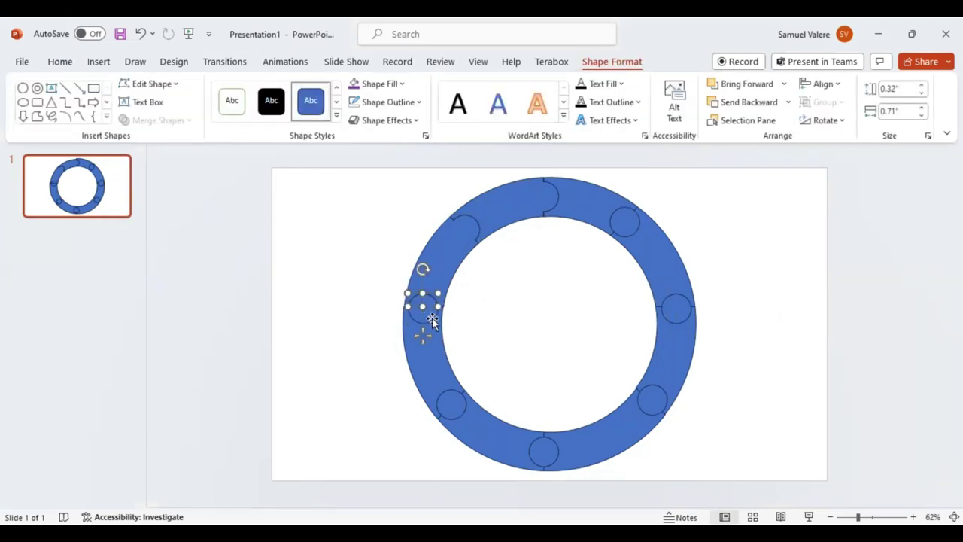
left_click(427, 318, "shift")
left_click(430, 361, "shift")
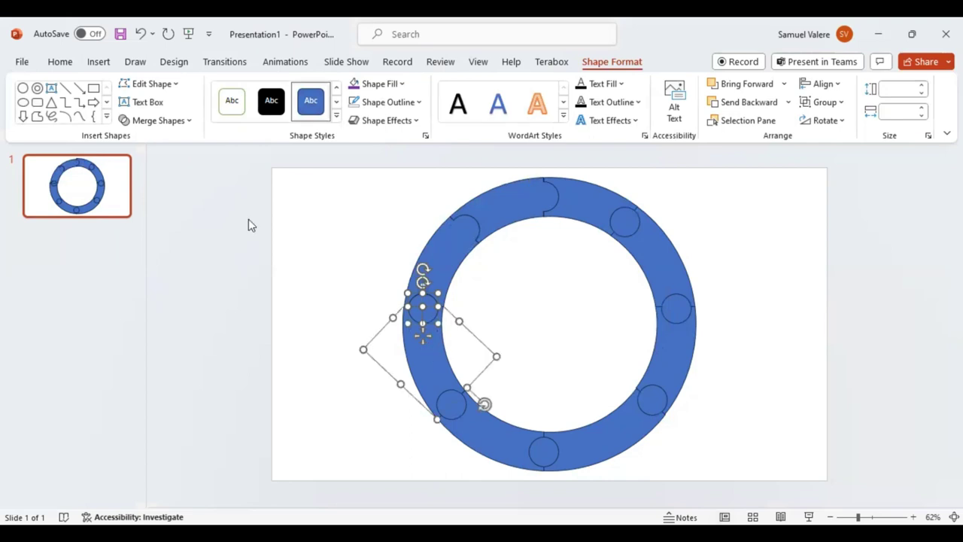
left_click(186, 125)
left_click(494, 399)
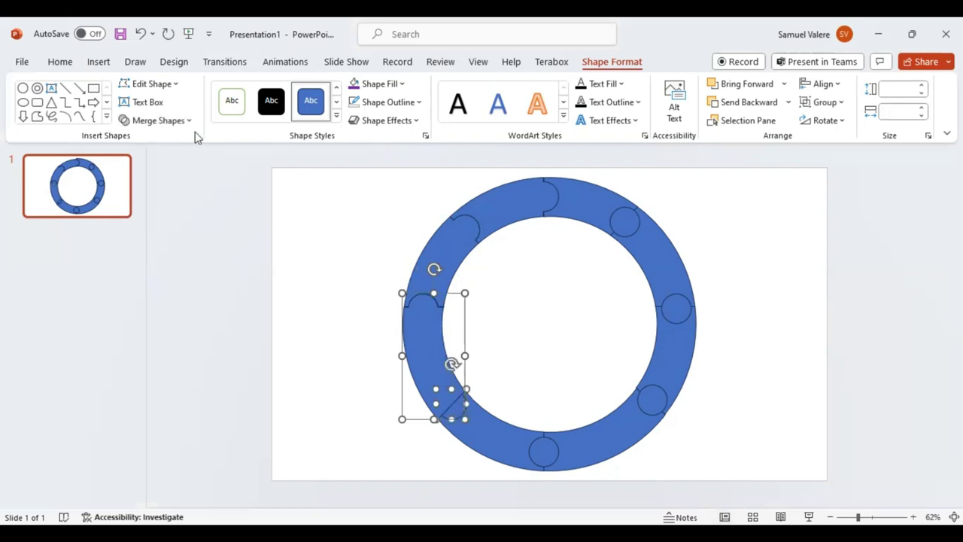
Step: Fragment the lower-left segment with its joint circle and union the tab pieces into that segment
left_click(187, 125)
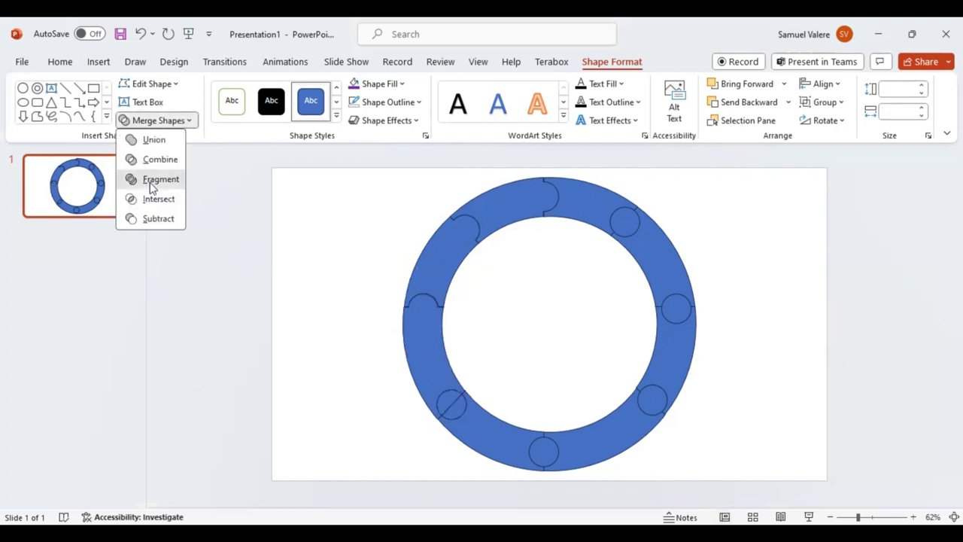
left_click(183, 189)
left_click(535, 385)
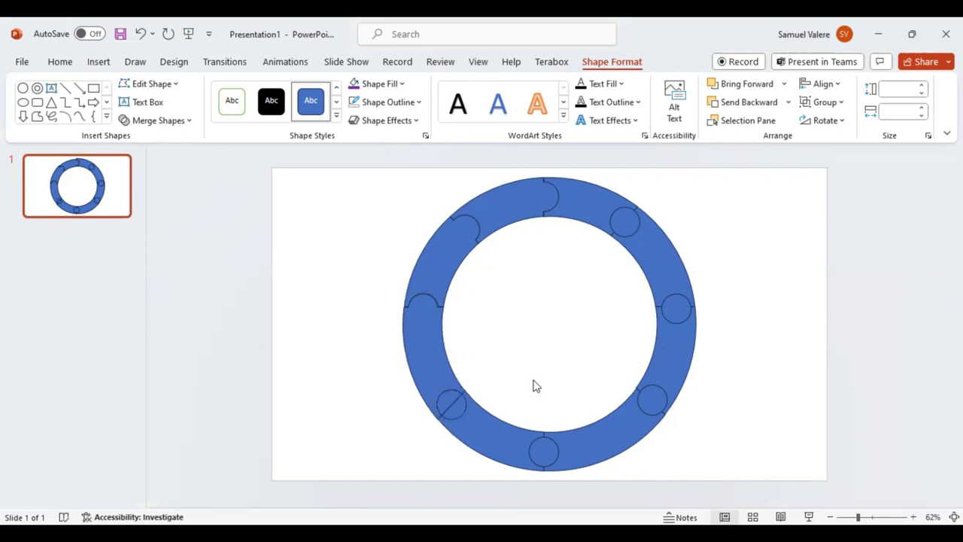
left_click(450, 399)
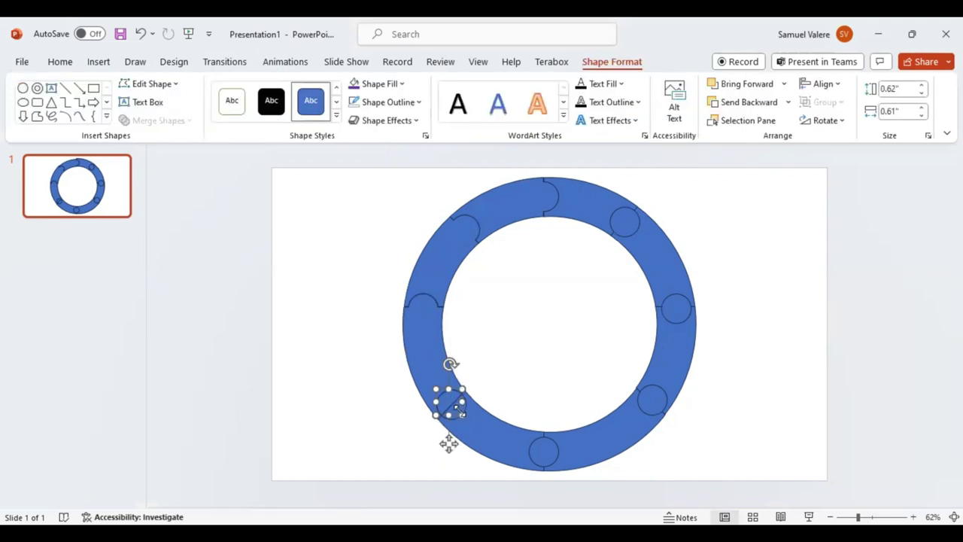
left_click(458, 413)
left_click(458, 411, "shift")
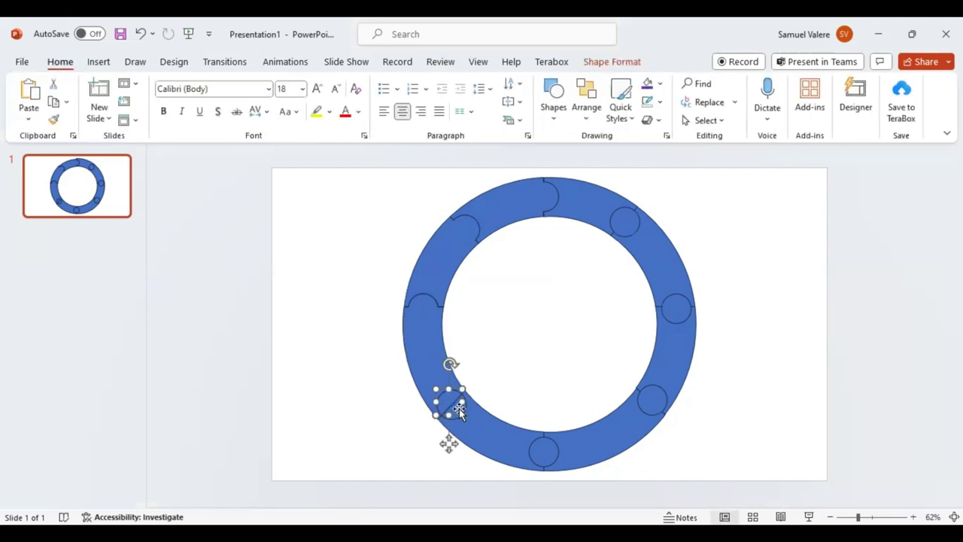
left_click(486, 438, "shift")
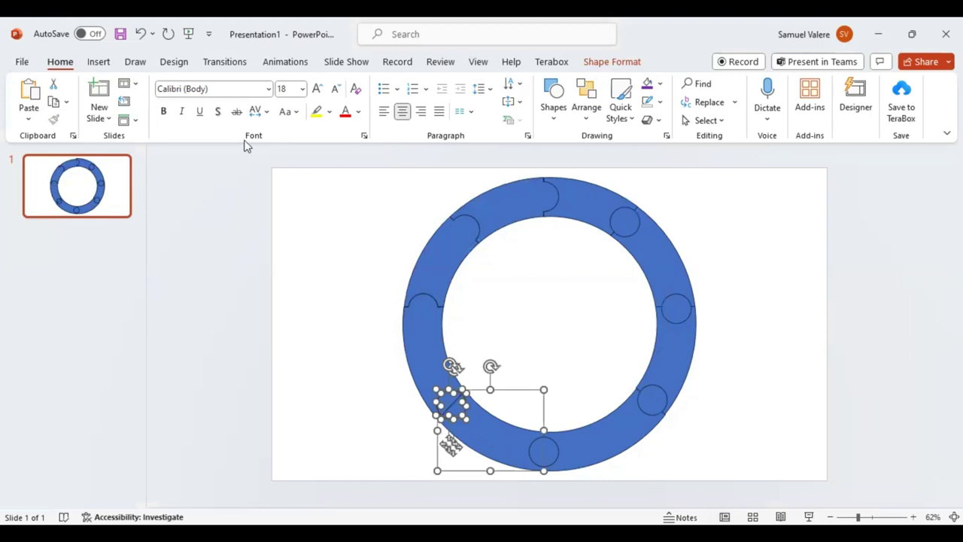
left_click(602, 63)
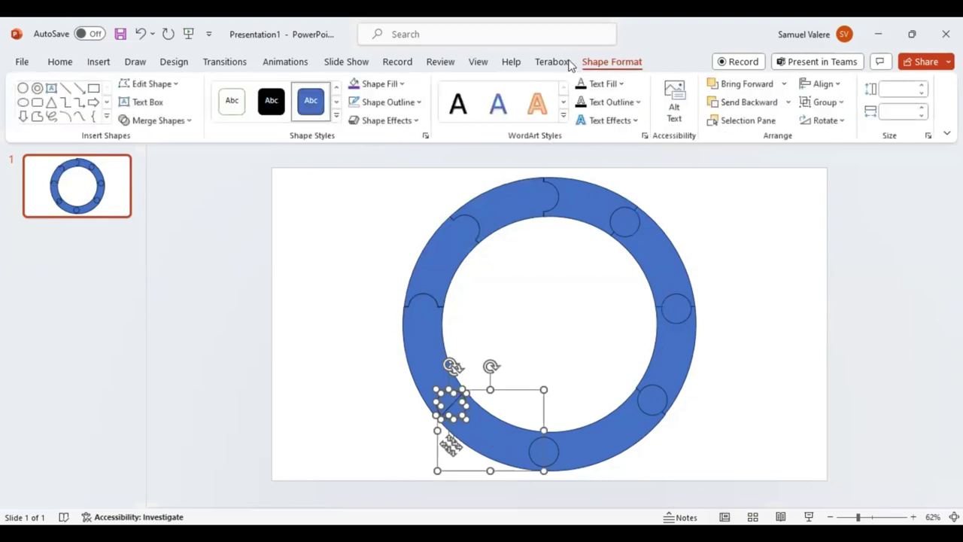
left_click(183, 122)
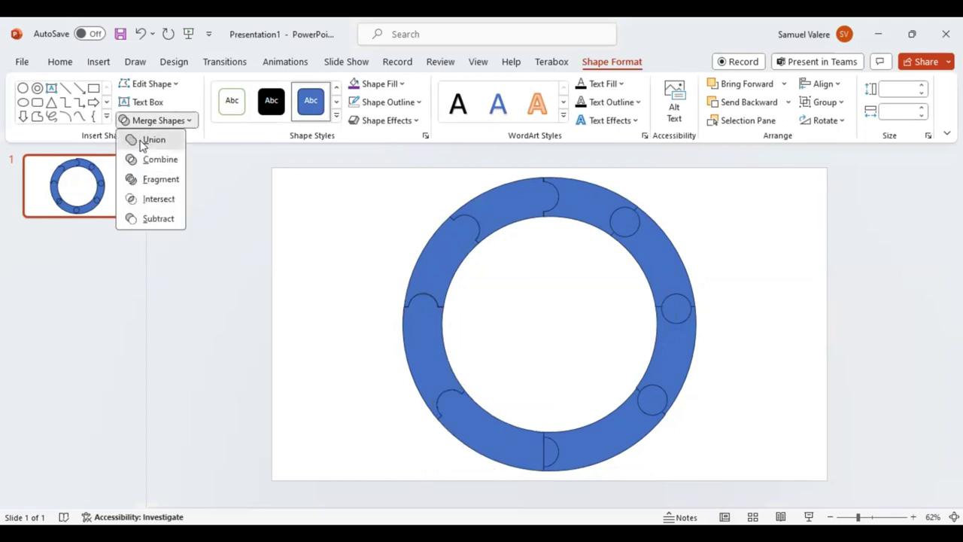
left_click(520, 452)
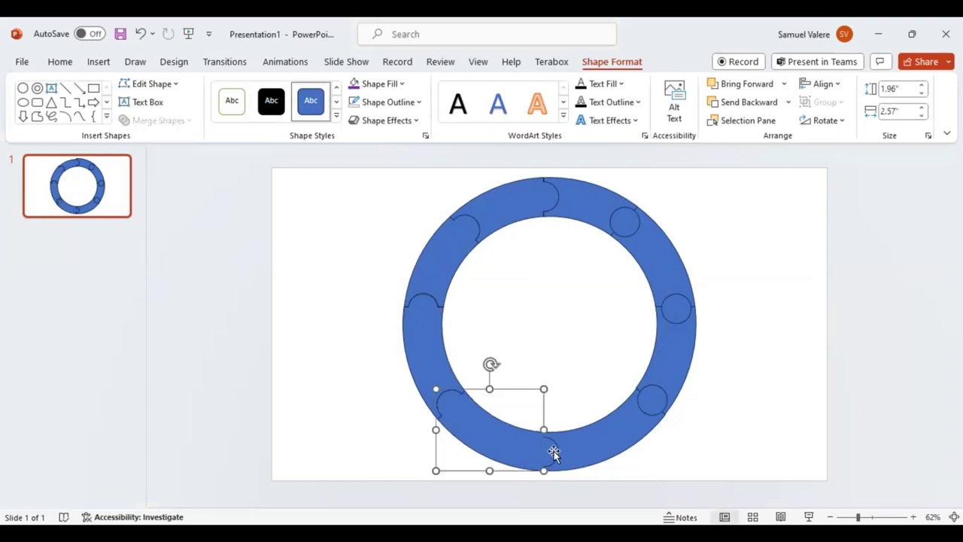
Step: Fragment the bottom joint circle and select its tab pieces with the lower-right ring segment
left_click(553, 451, "shift")
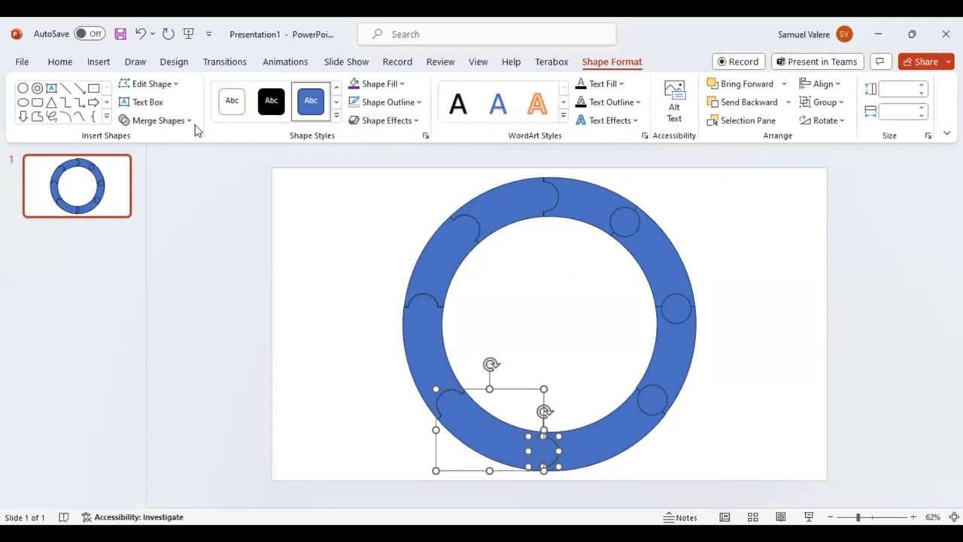
left_click(180, 122)
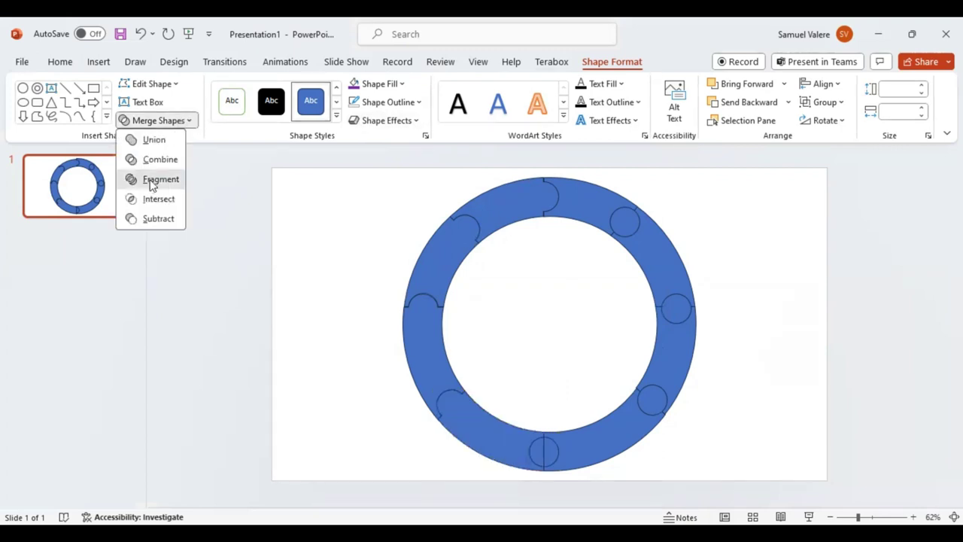
left_click(547, 426)
left_click(581, 374)
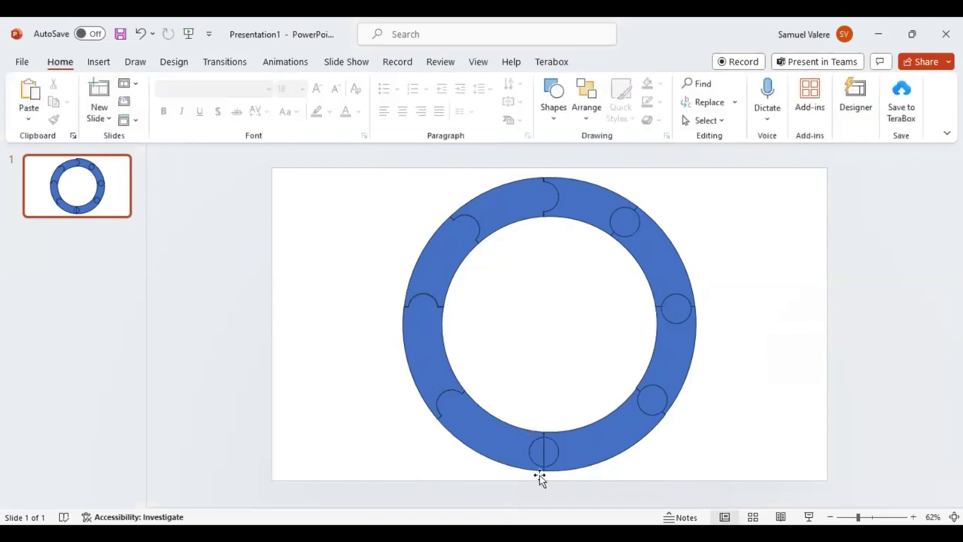
left_click(539, 456)
left_click(550, 452, "shift")
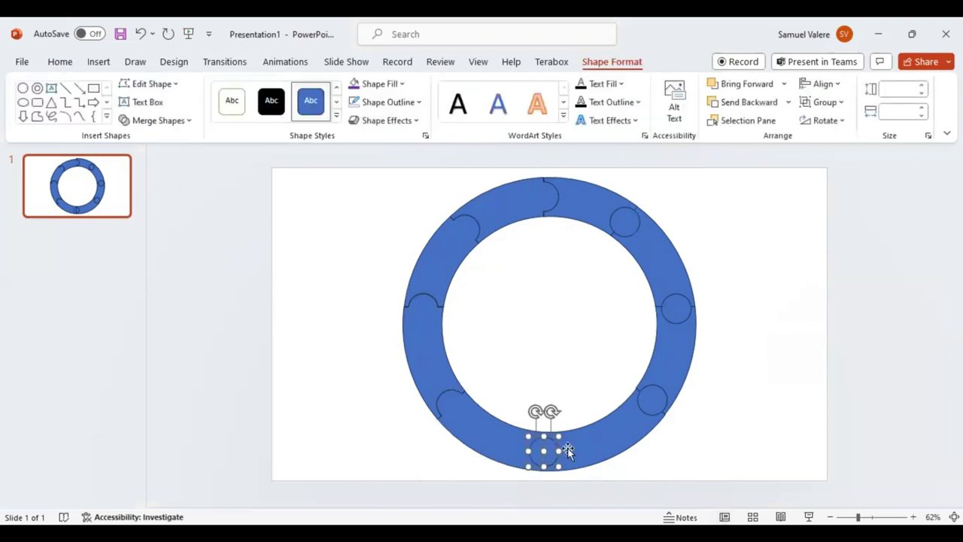
left_click(595, 444, "shift")
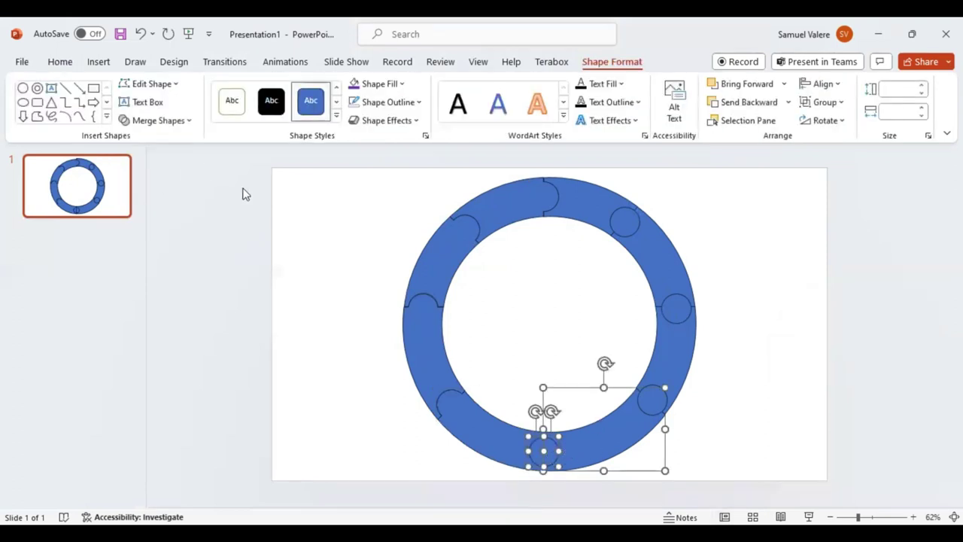
left_click(140, 121)
Step: Union the bottom tab into the lower-right segment, then fragment that segment with the lower-right circle
left_click(153, 139)
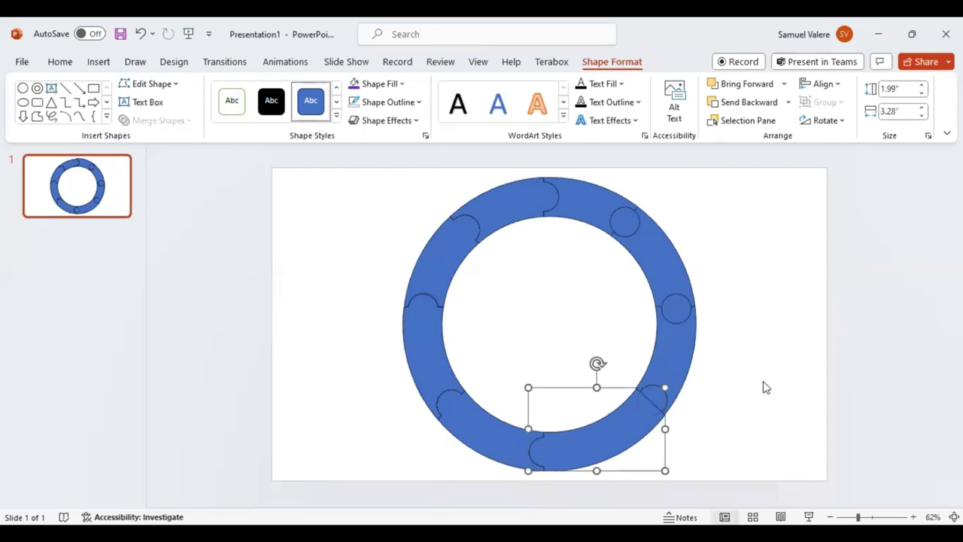
left_click(740, 369)
left_click(646, 415)
left_click(654, 393, "shift")
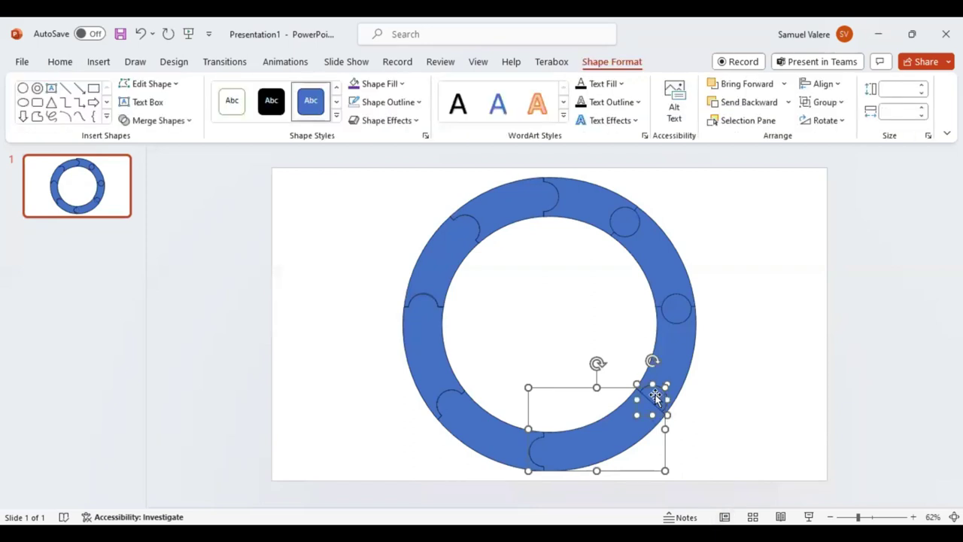
left_click(179, 122)
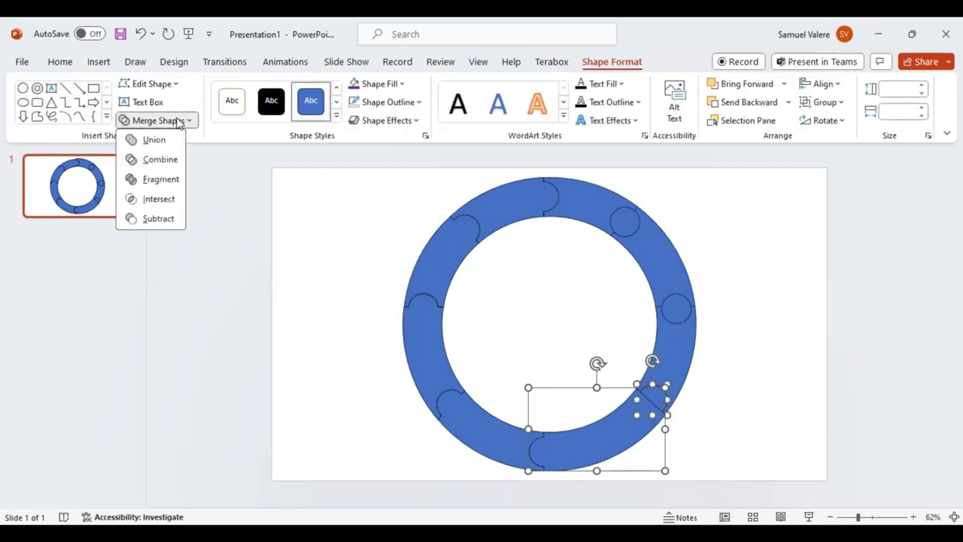
left_click(150, 181)
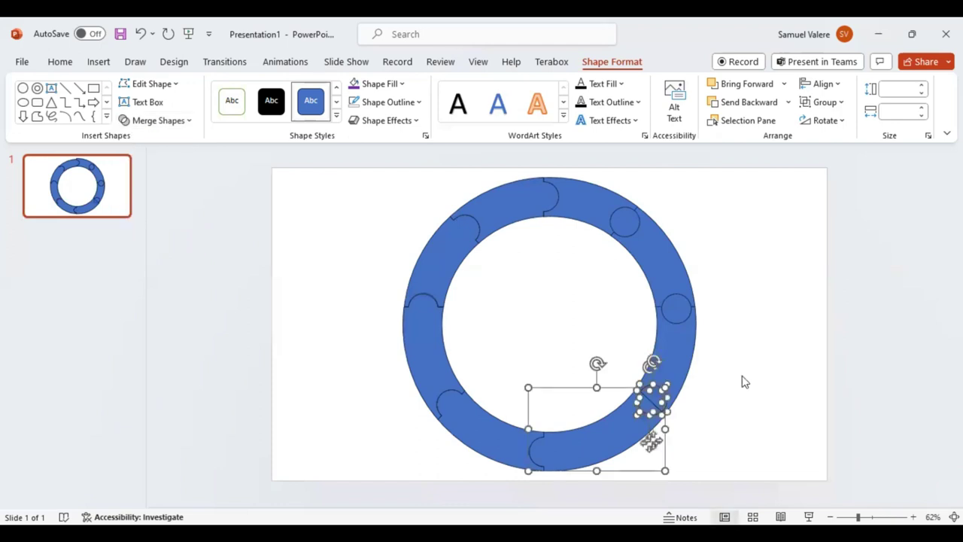
Step: Union the lower-right joint's circle fragments into one tabbed piece
left_click(742, 383)
left_click(648, 407)
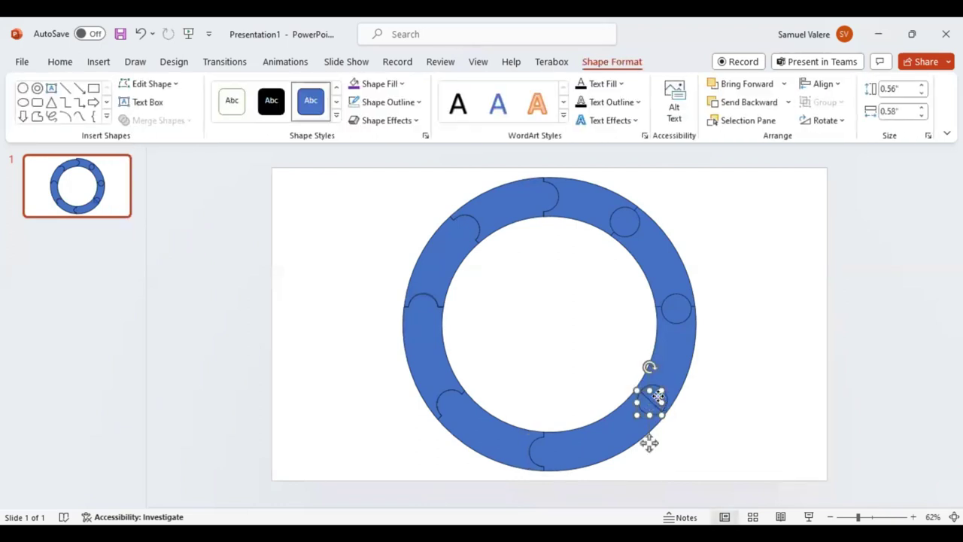
left_click(658, 399, "shift")
left_click(677, 350, "shift")
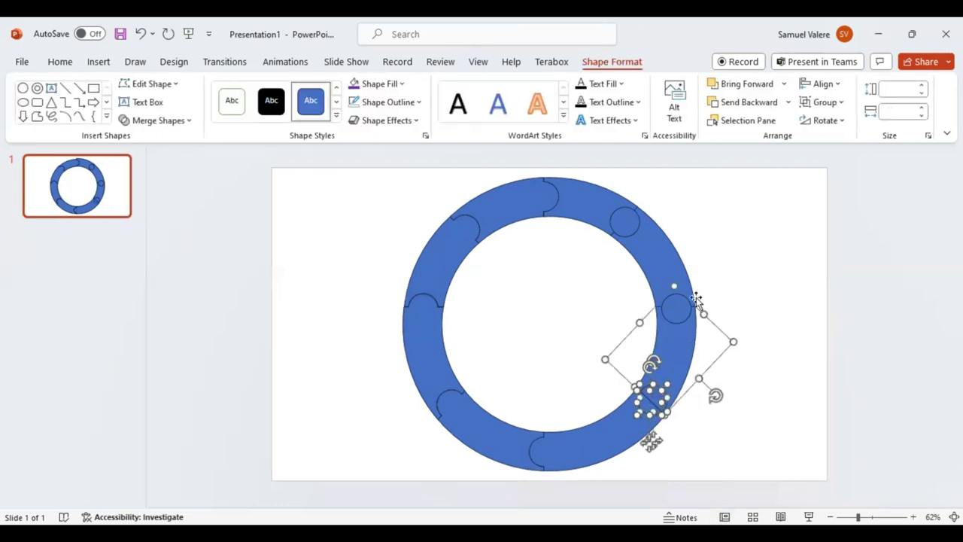
left_click(186, 119)
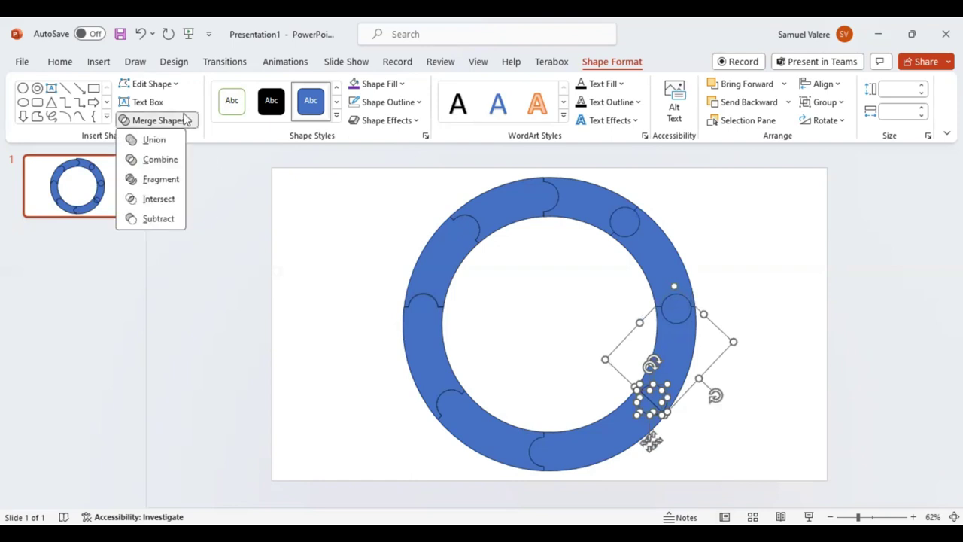
left_click(149, 141)
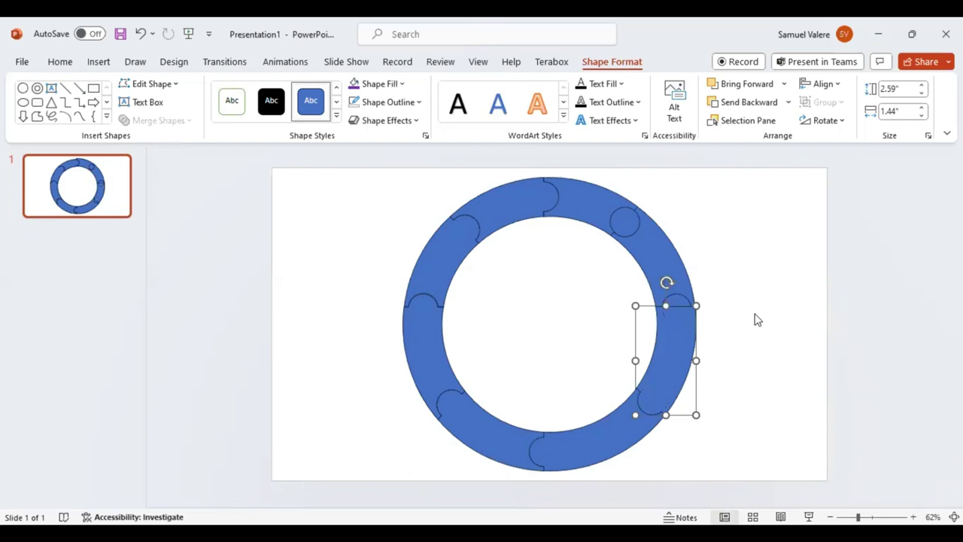
Step: Merge the small circle on the ring's right side into its neighbouring ring piece
left_click(674, 304, "shift")
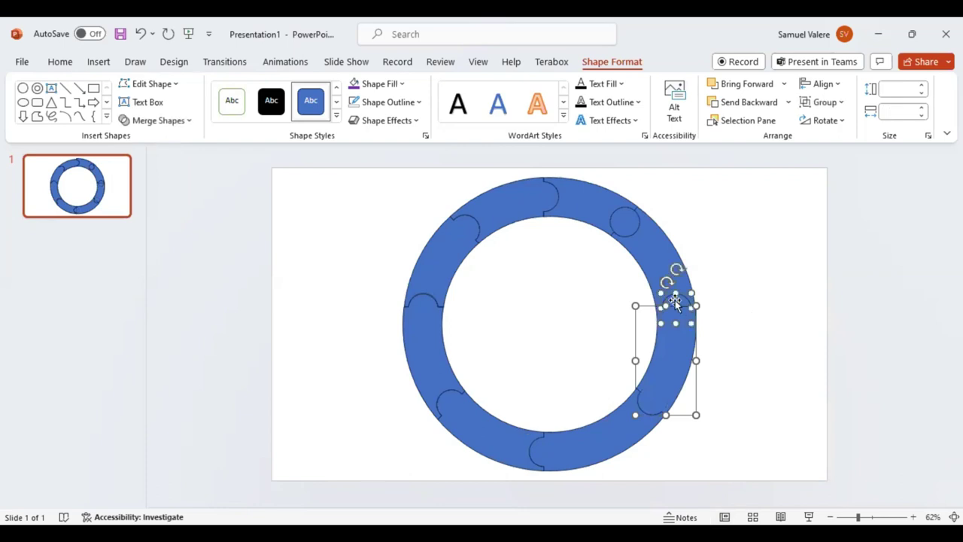
left_click(188, 122)
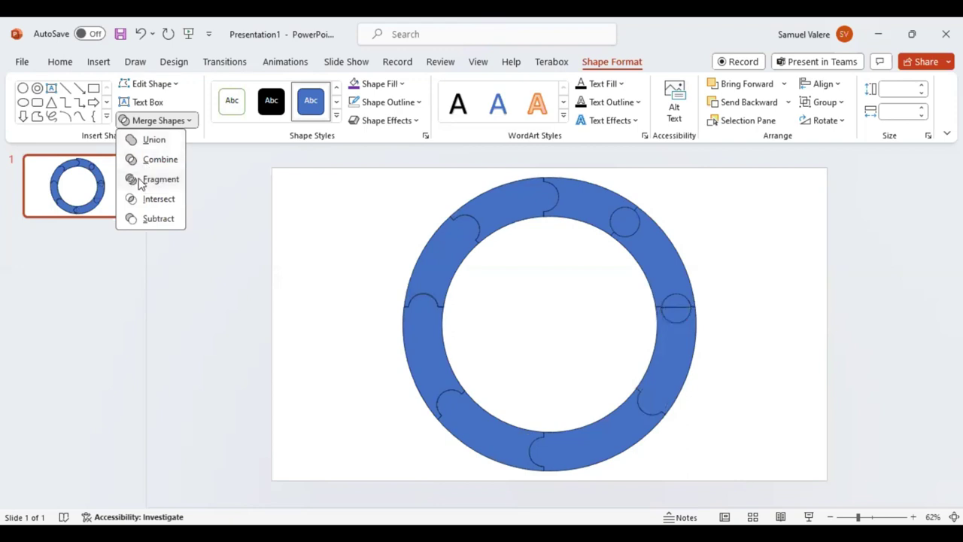
left_click(678, 310)
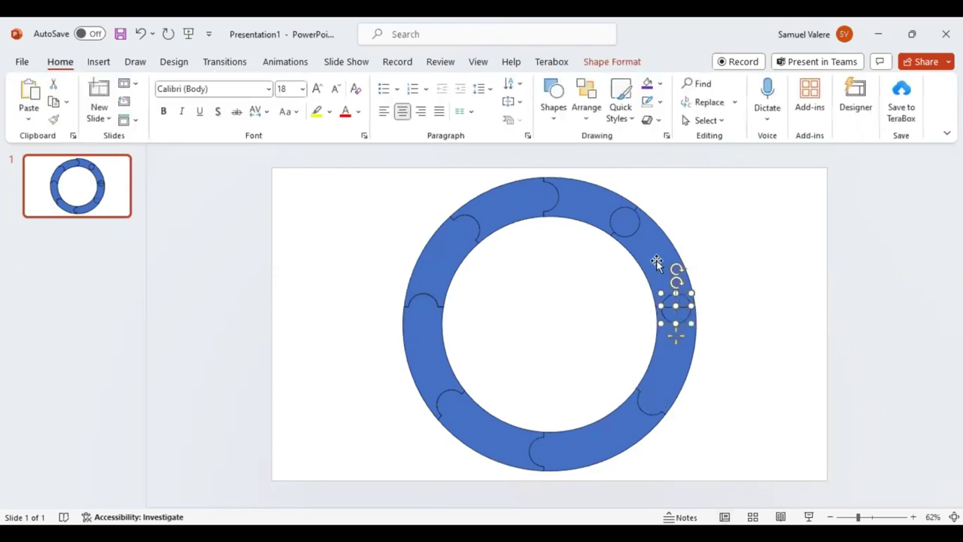
left_click(615, 227, "shift")
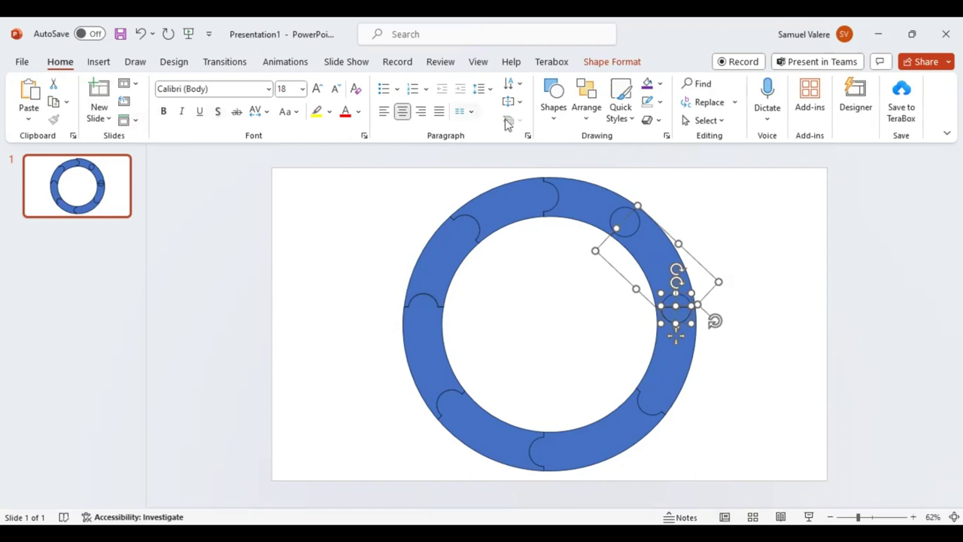
left_click(622, 63)
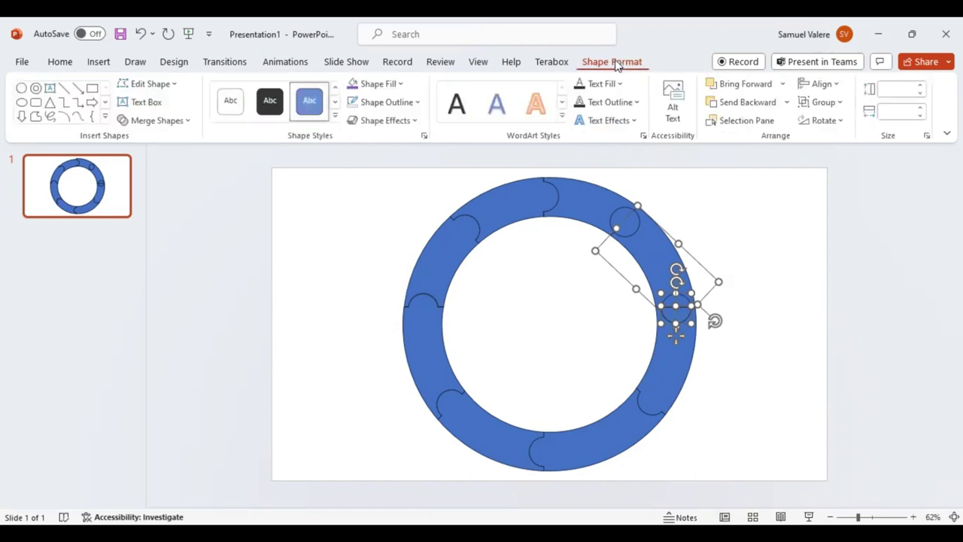
left_click(189, 123)
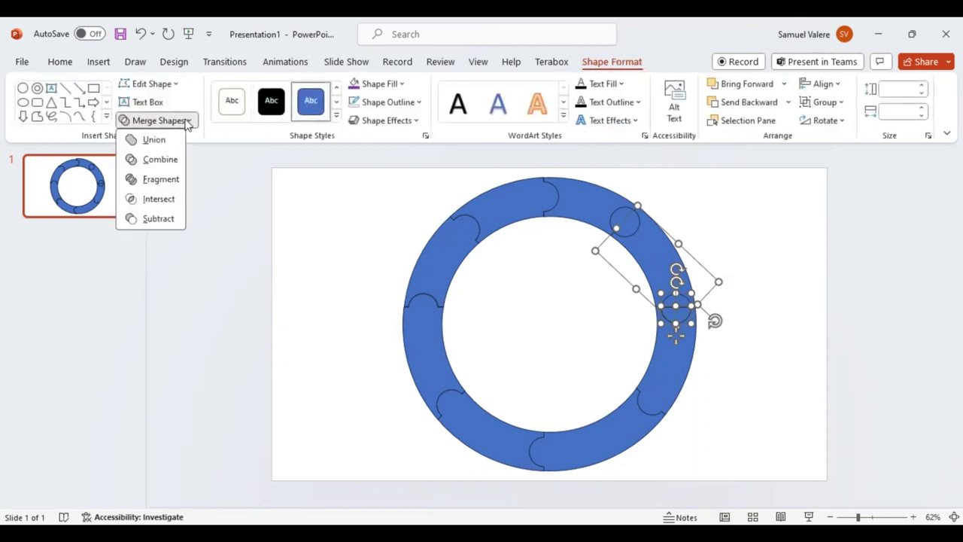
left_click(149, 141)
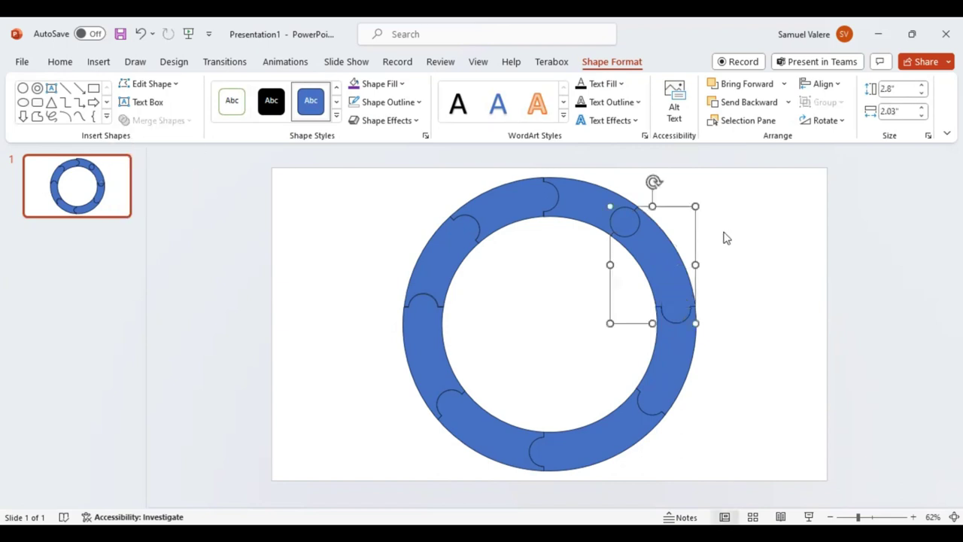
Step: Fragment the top-right piece with the top circle and union the circle fragment into the top ring piece
left_click(702, 242)
left_click(657, 249)
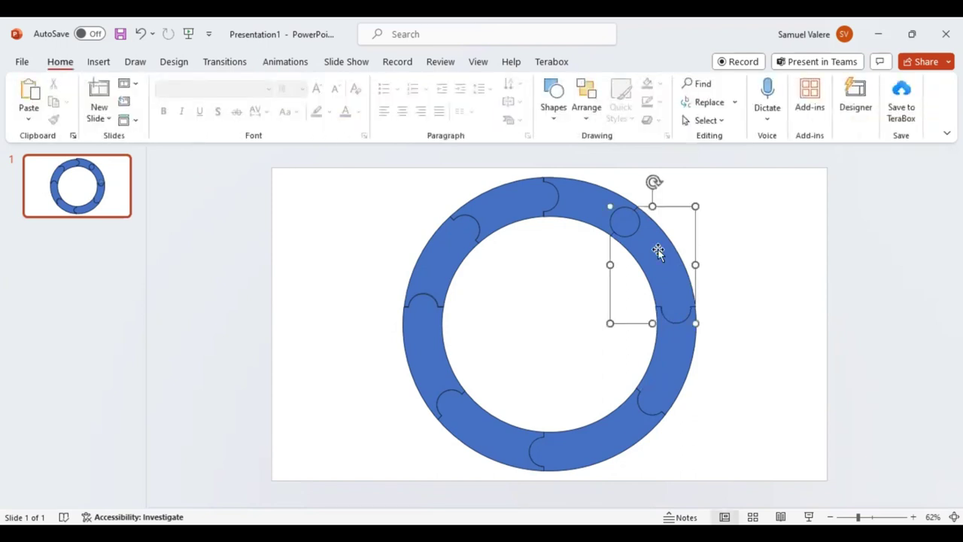
left_click(623, 220, "shift")
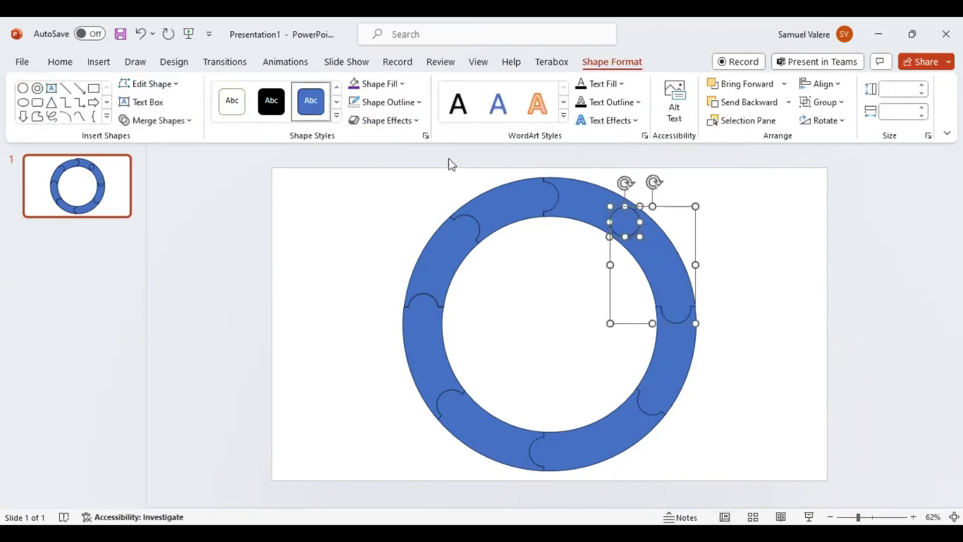
left_click(193, 123)
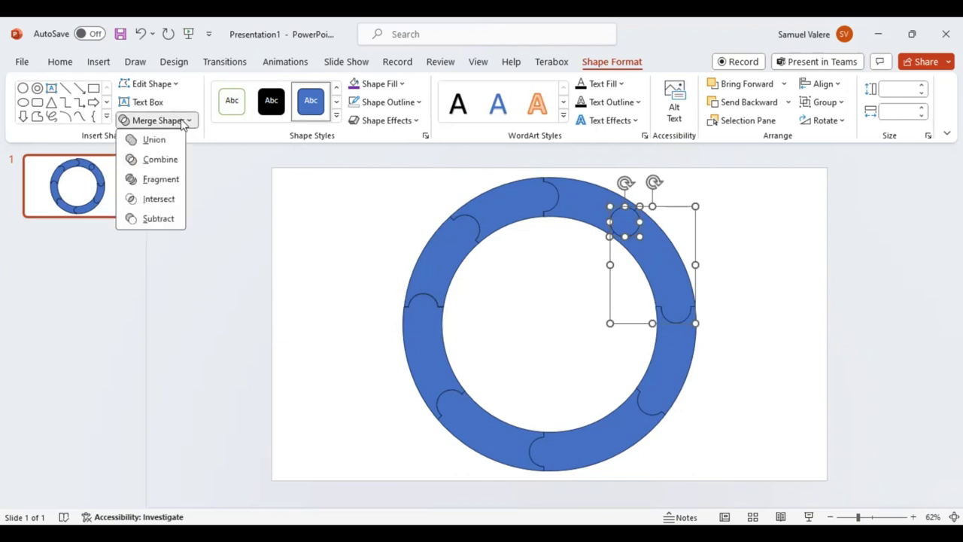
left_click(151, 181)
left_click(622, 222)
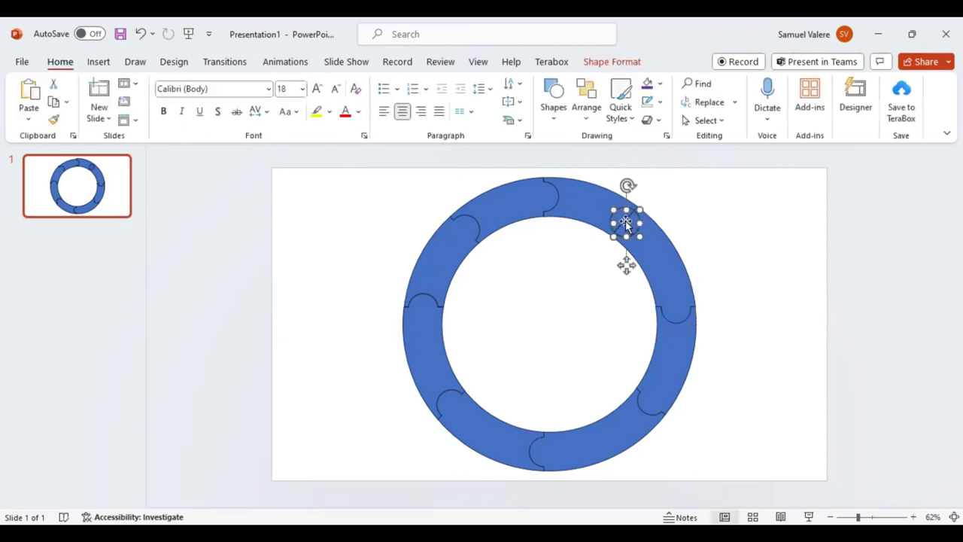
left_click(588, 209, "shift")
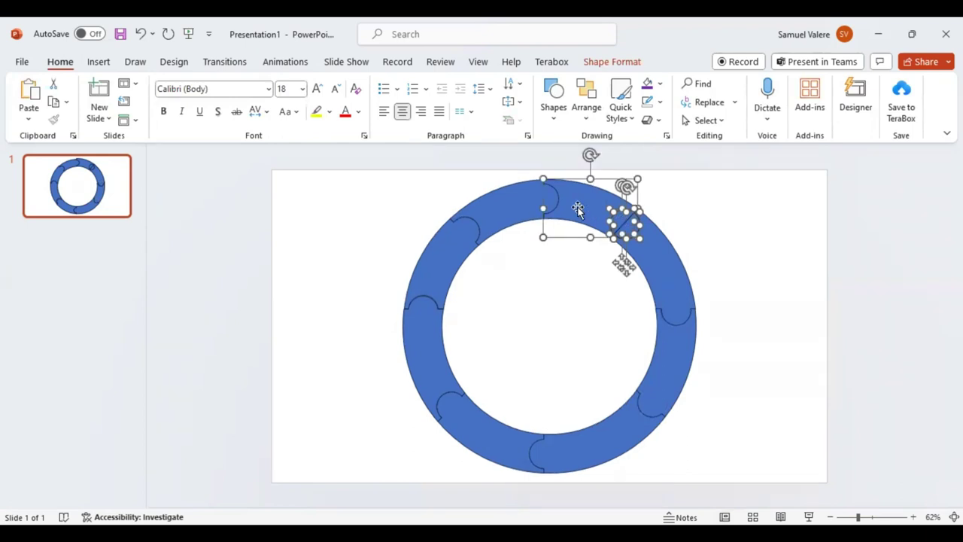
left_click(614, 64)
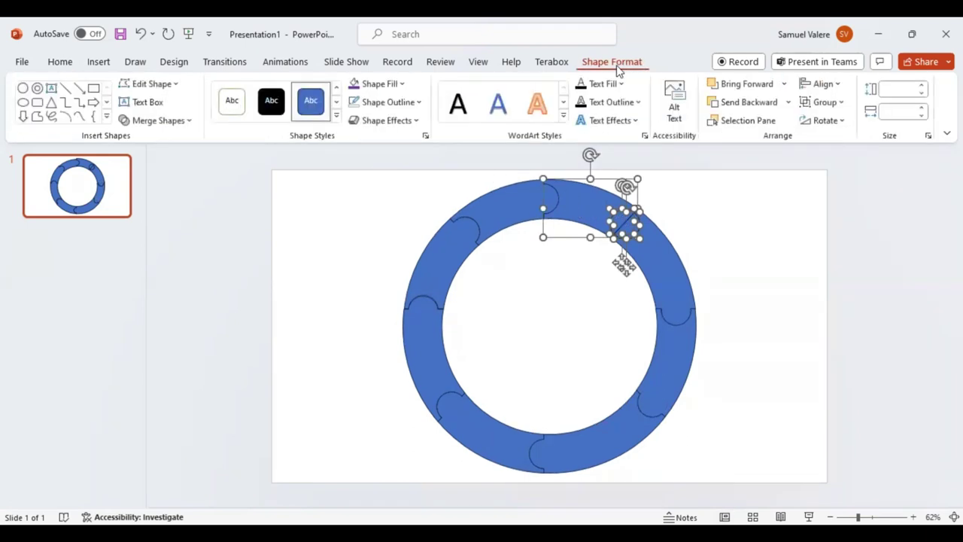
left_click(176, 123)
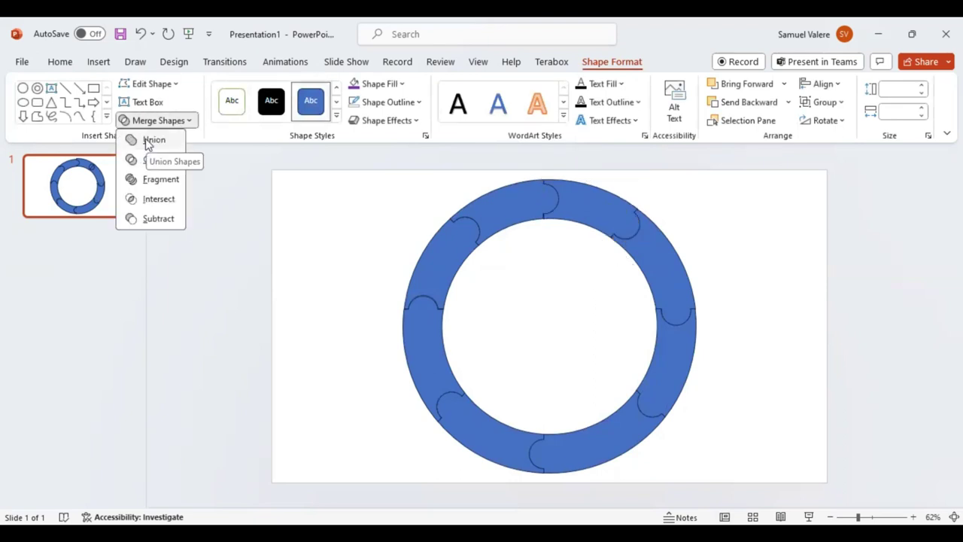
left_click(258, 196)
left_click(602, 352)
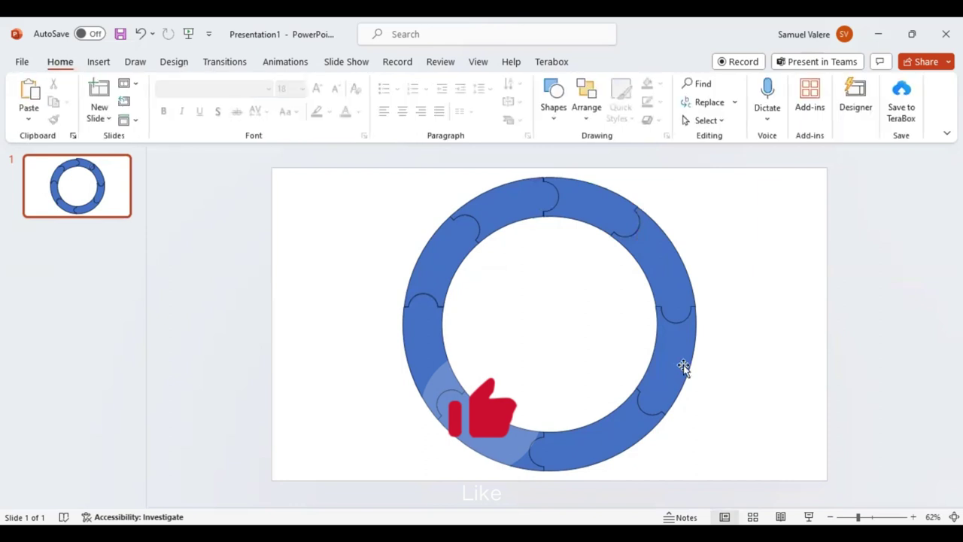
Step: Pull the right-hand puzzle piece outward, away from the ring
left_click_drag(683, 366, 731, 372)
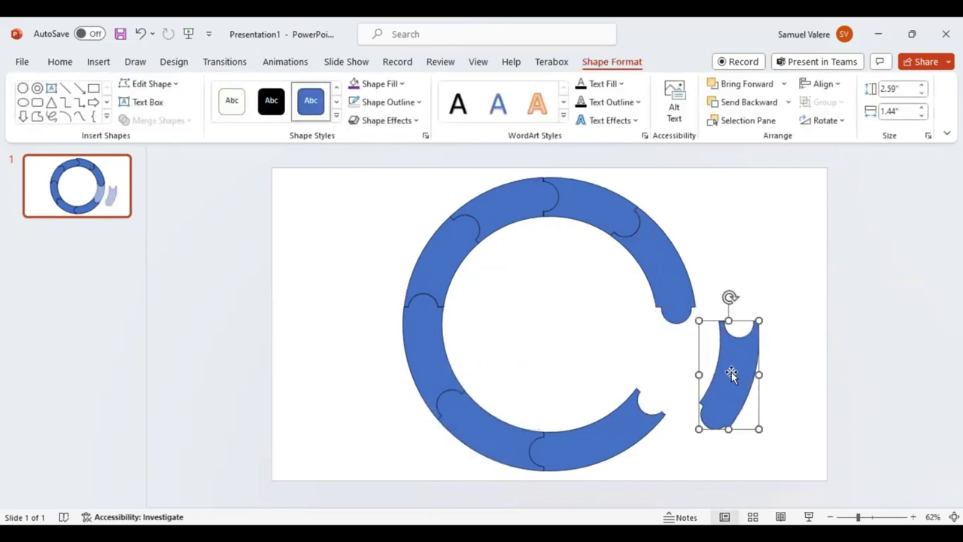
left_click(447, 256)
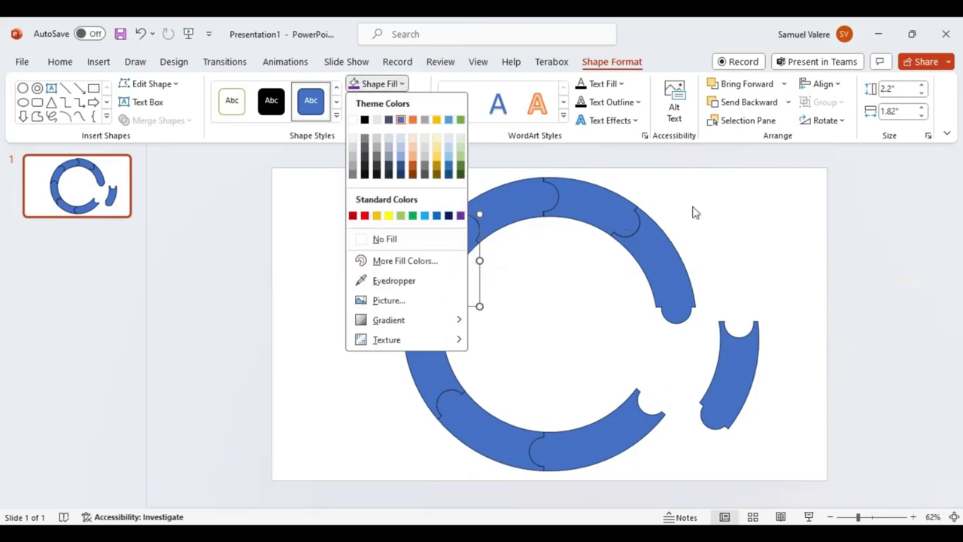
left_click(723, 400)
Step: Remove the outlines from all ring pieces, including the pulled-out piece
left_click(728, 391)
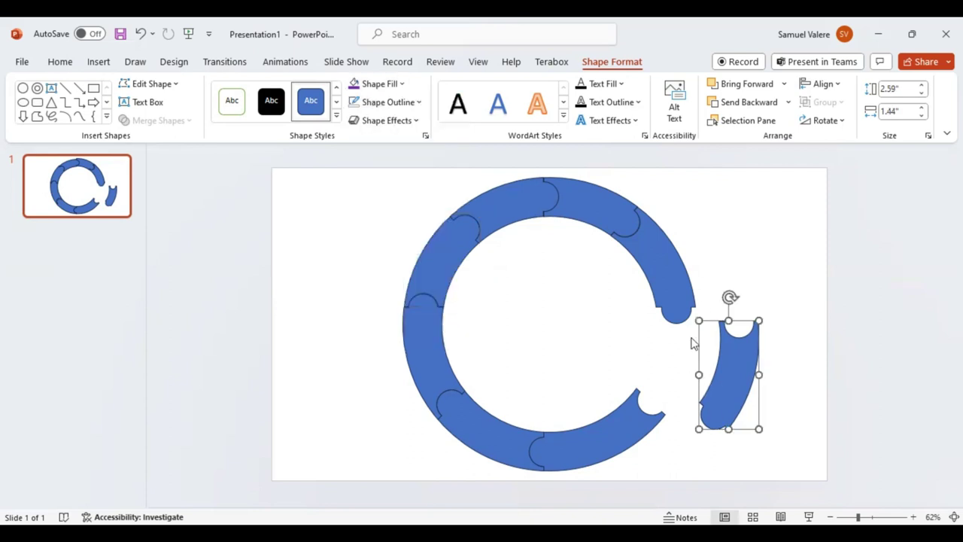
left_click(674, 287, "shift")
left_click(565, 212, "shift")
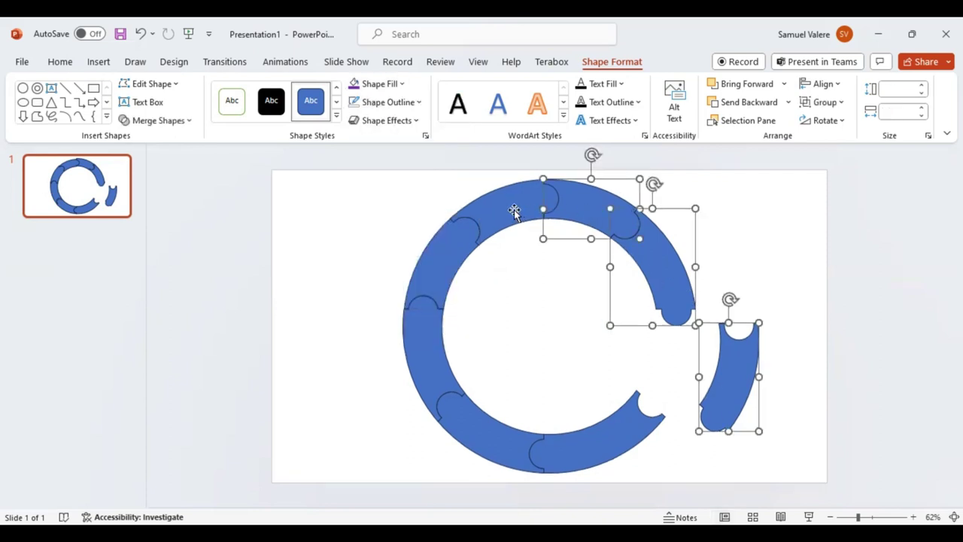
left_click(457, 241, "shift")
left_click(441, 260, "shift")
left_click(437, 385, "shift")
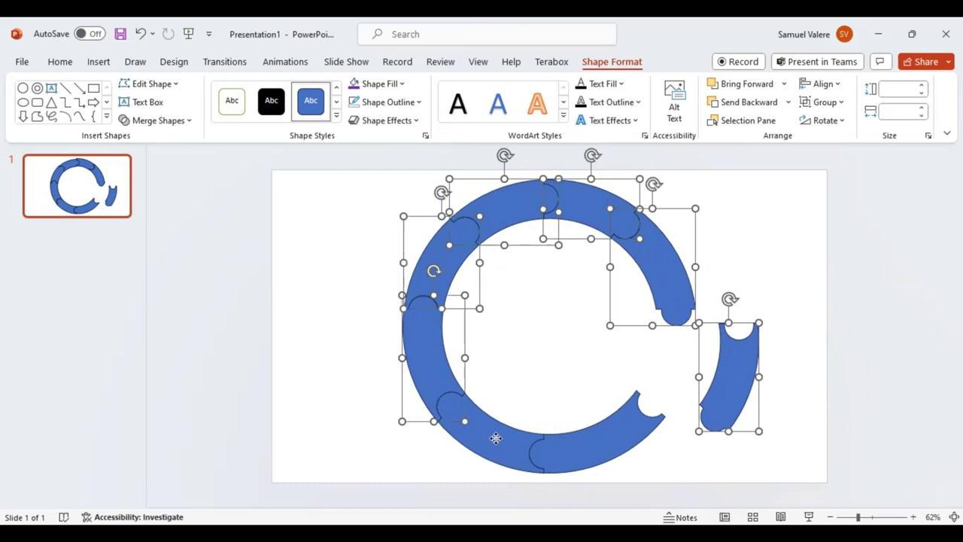
left_click(494, 440, "shift")
left_click(602, 437, "shift")
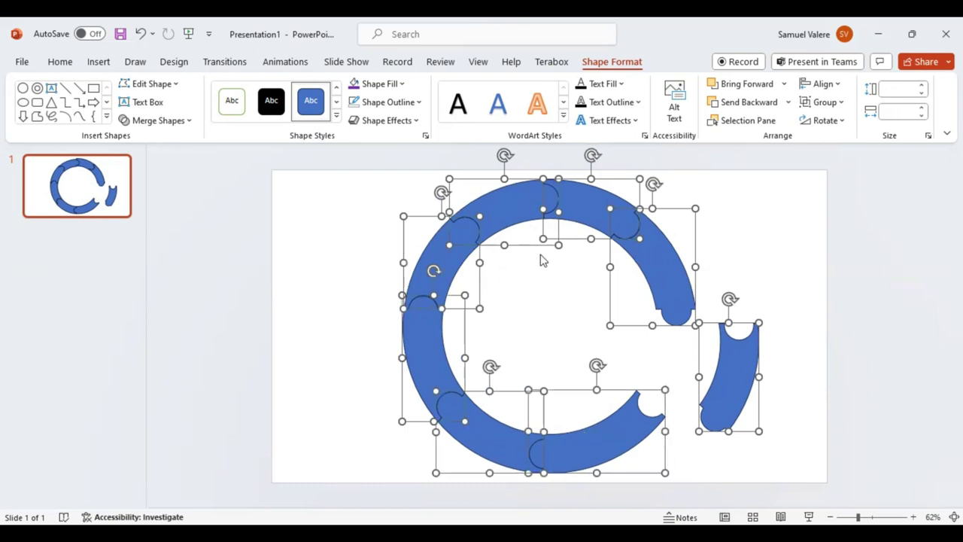
left_click(353, 101)
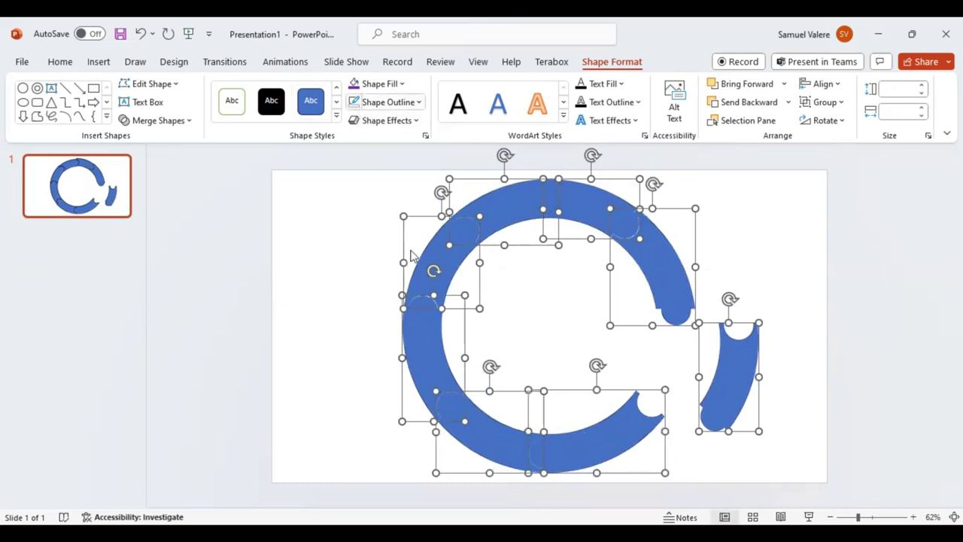
left_click(344, 267)
left_click(501, 216)
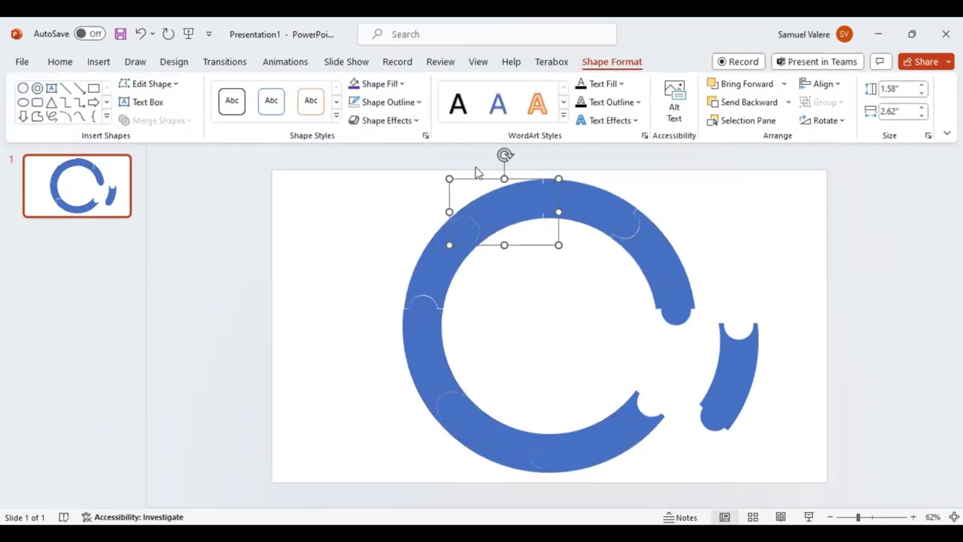
Step: Fill the top-left arc red, top-right navy, bottom-right gold and lower-left green
left_click(403, 84)
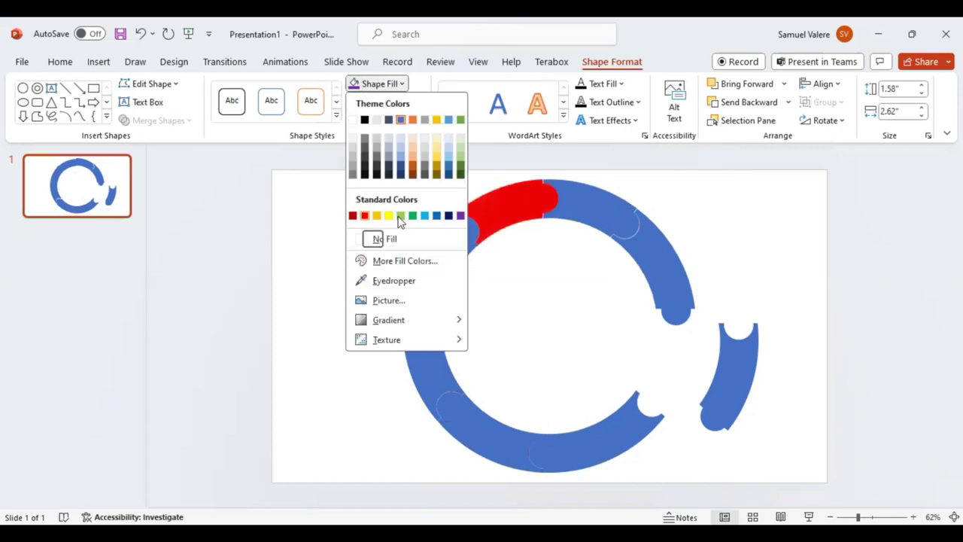
left_click(364, 216)
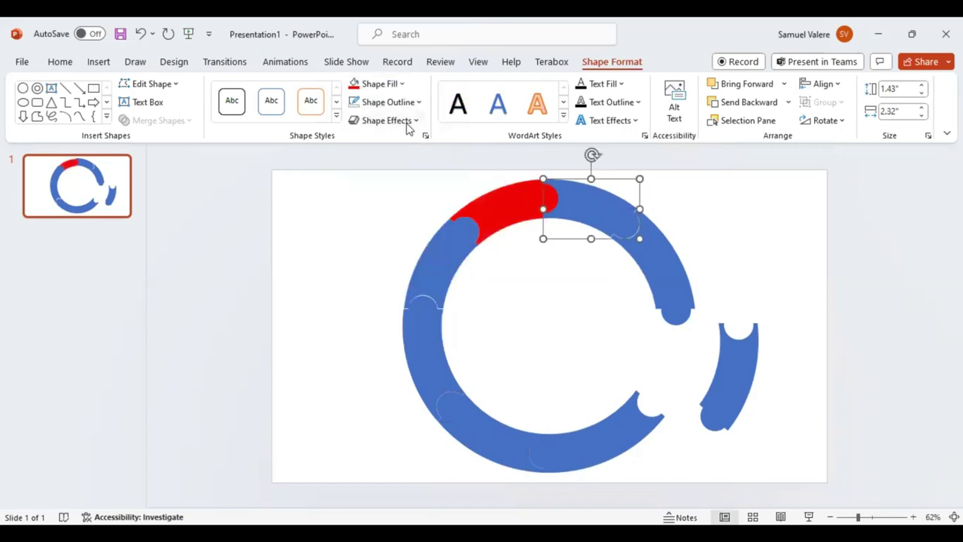
left_click(403, 84)
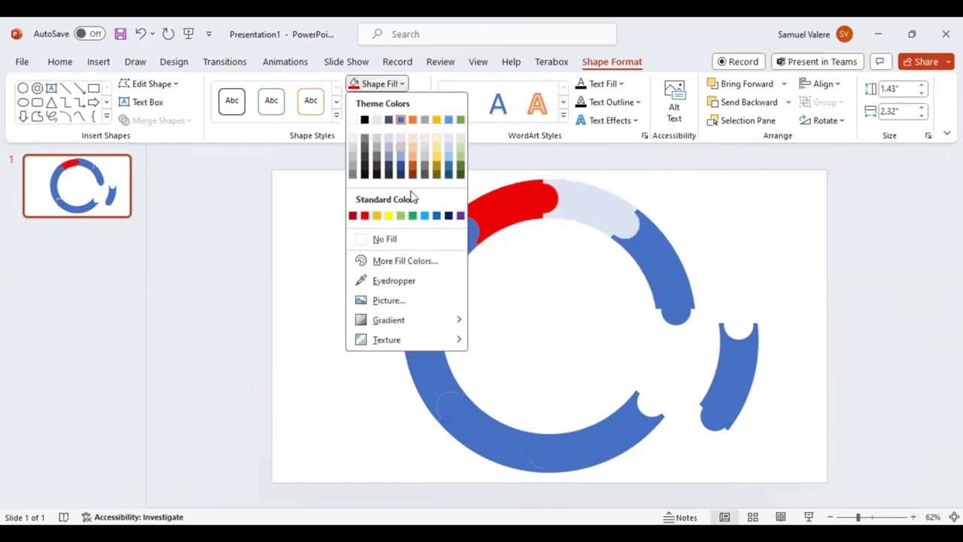
left_click(449, 218)
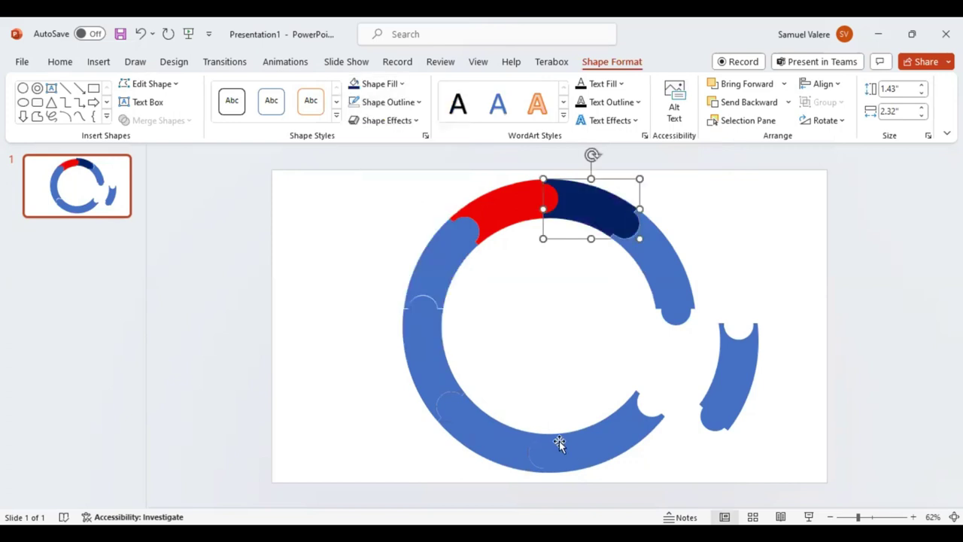
left_click(574, 449)
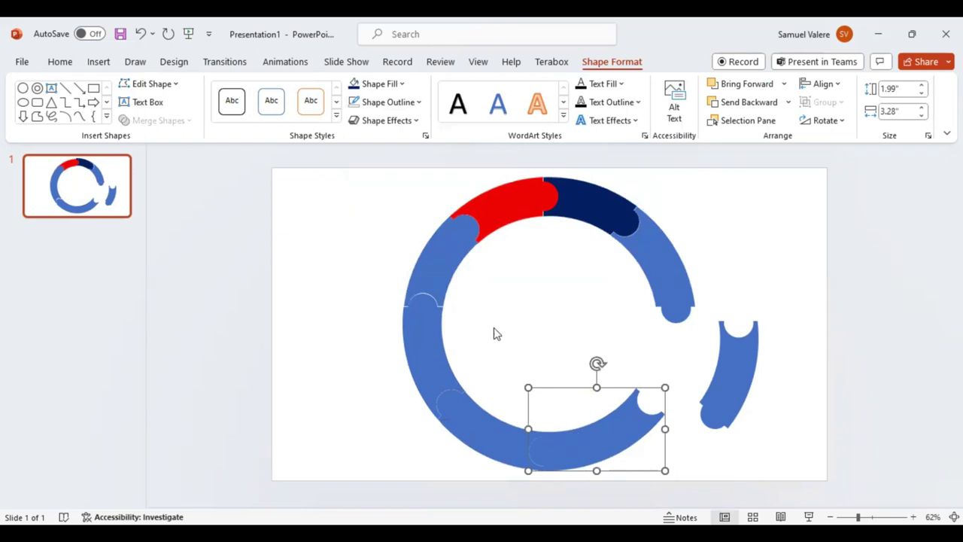
left_click(402, 84)
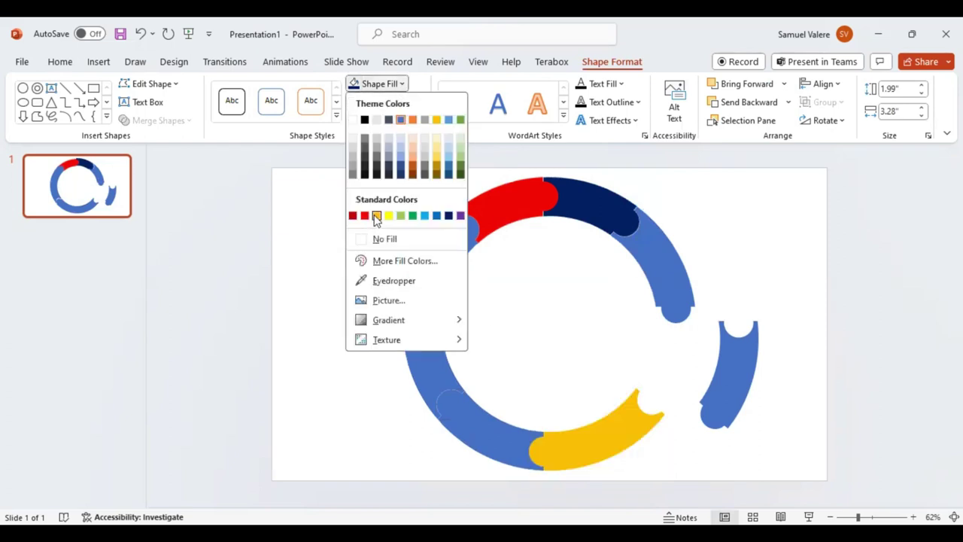
left_click(479, 415)
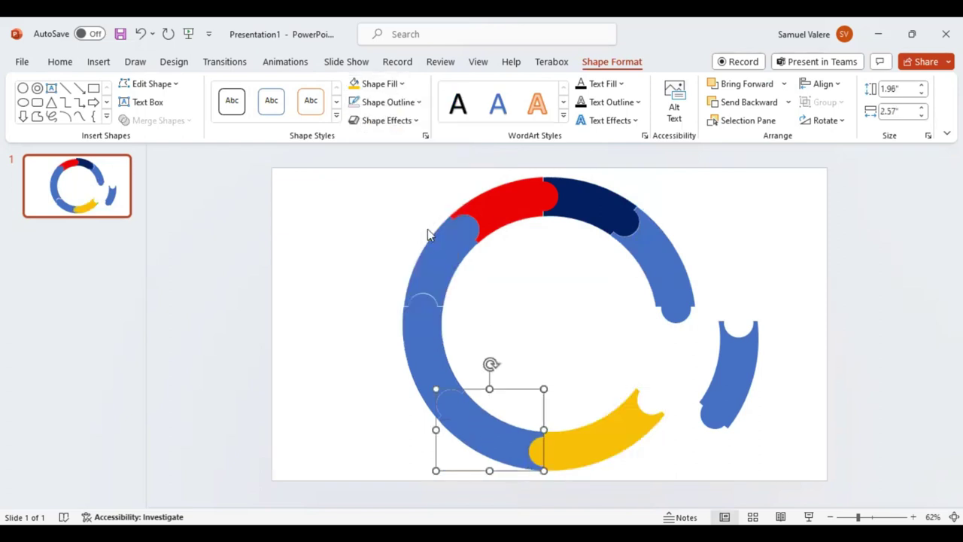
left_click(419, 103)
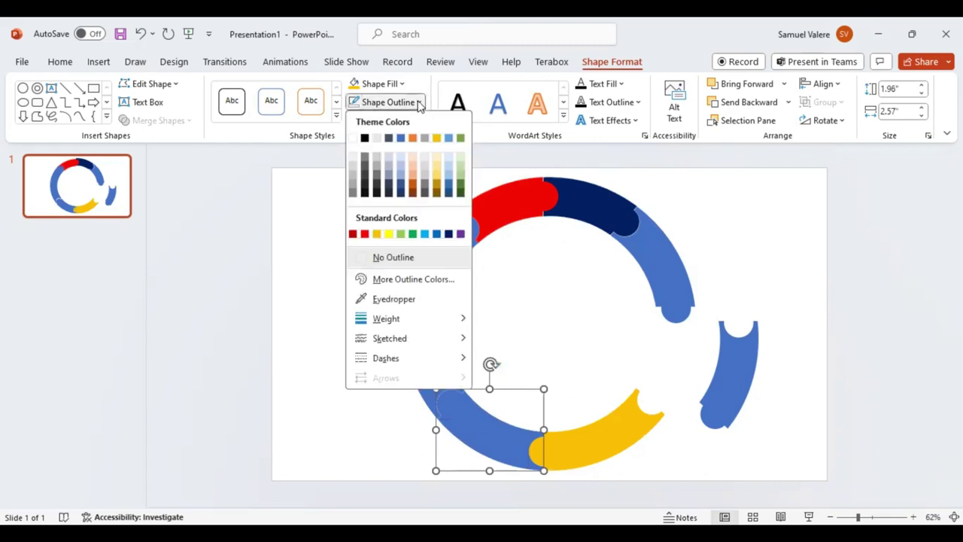
left_click(380, 83)
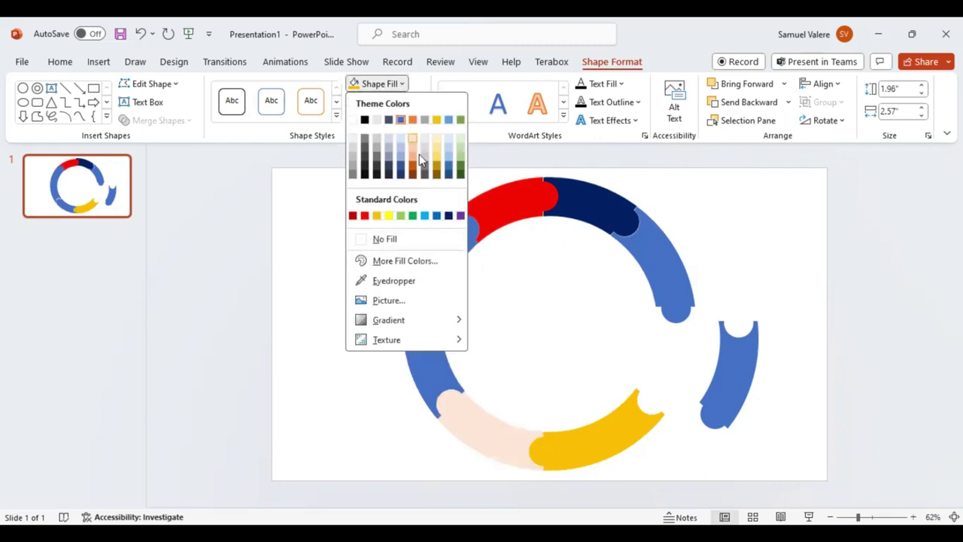
left_click(413, 216)
Step: Fill the upper-left arc yellow, the left arc black and the upper-right arc light blue
left_click(427, 270)
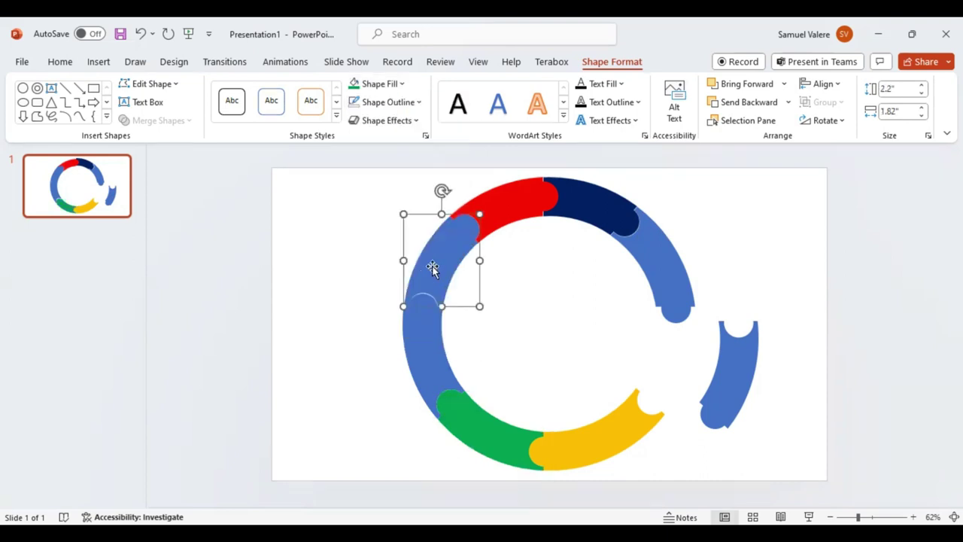
left_click(409, 85)
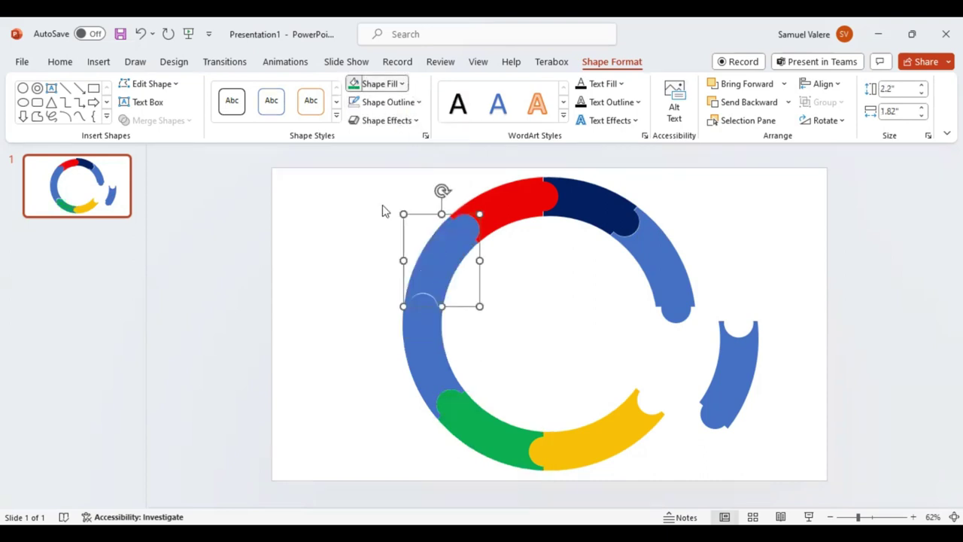
left_click(388, 216)
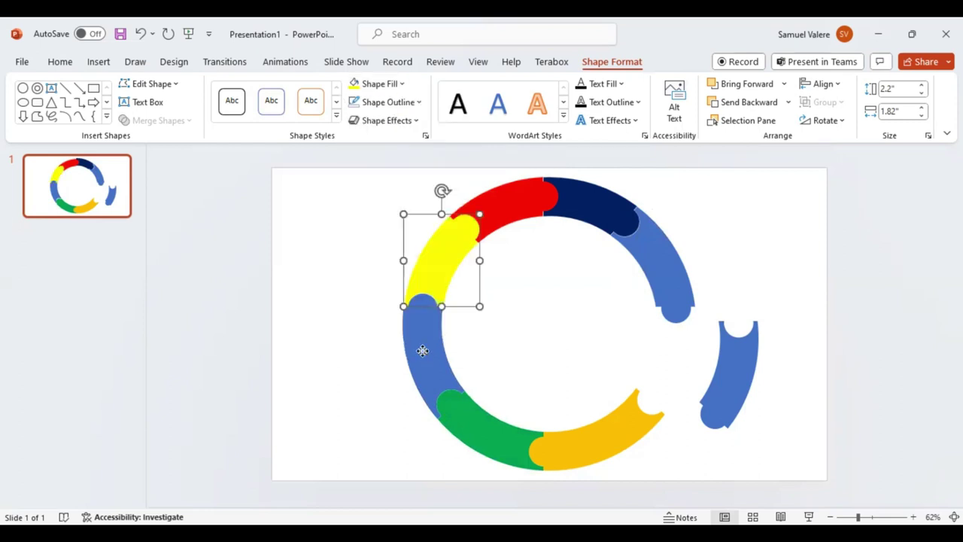
left_click(424, 350)
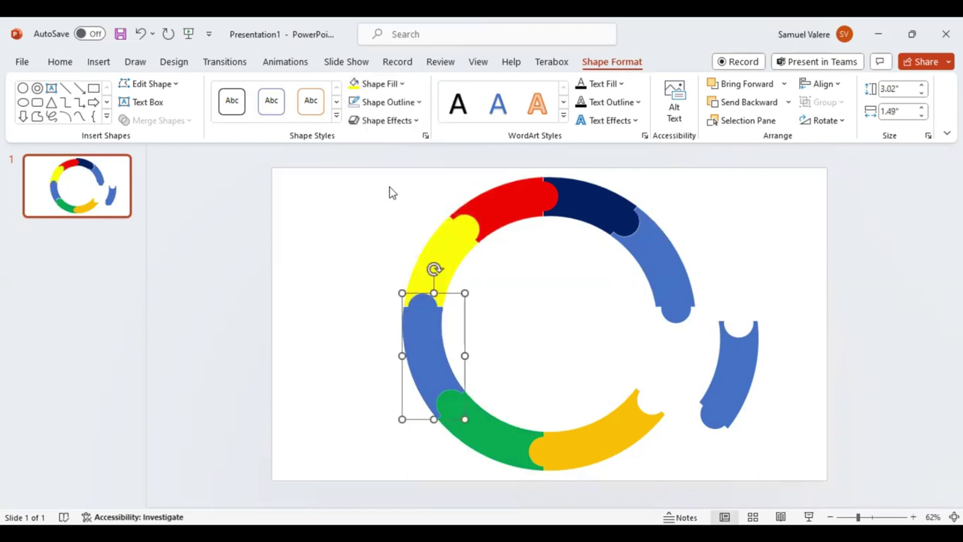
left_click(405, 84)
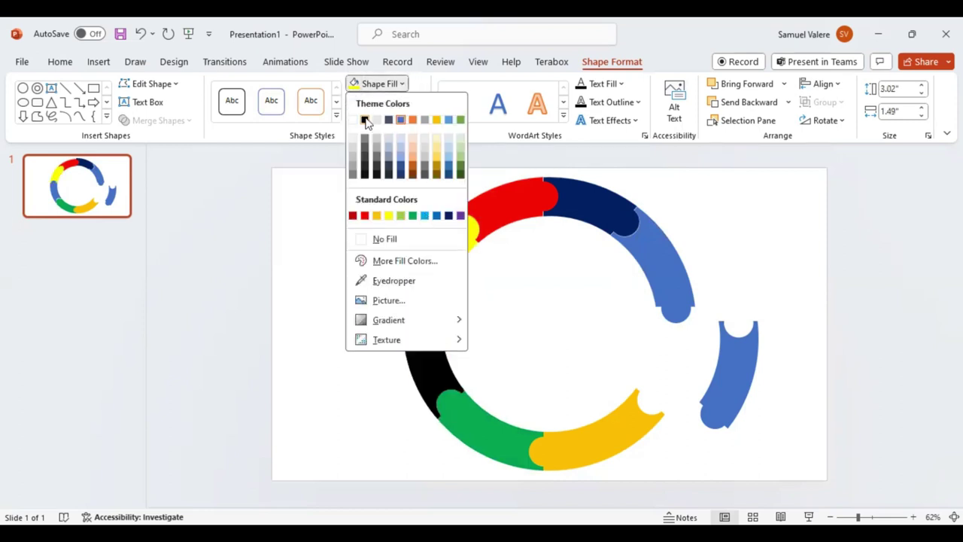
left_click(365, 120)
left_click(659, 271)
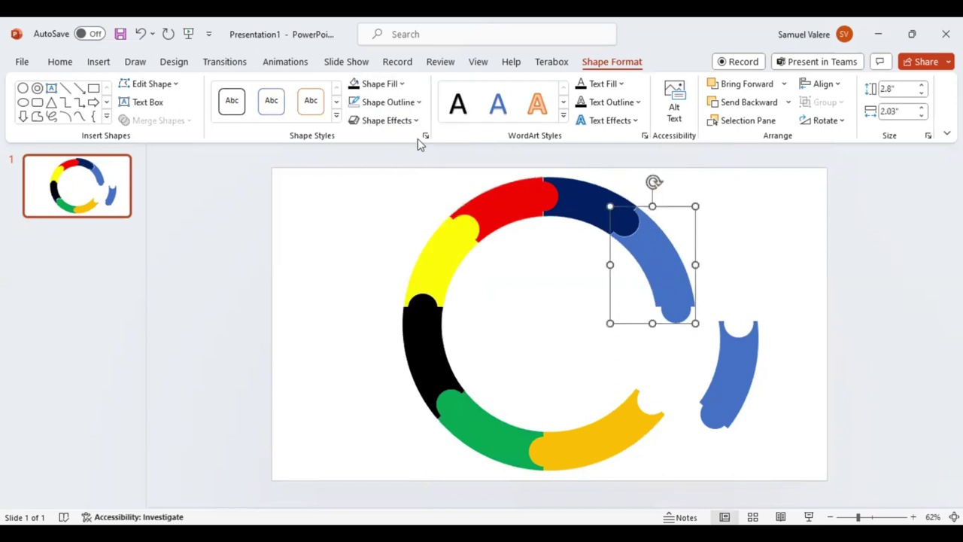
left_click(404, 84)
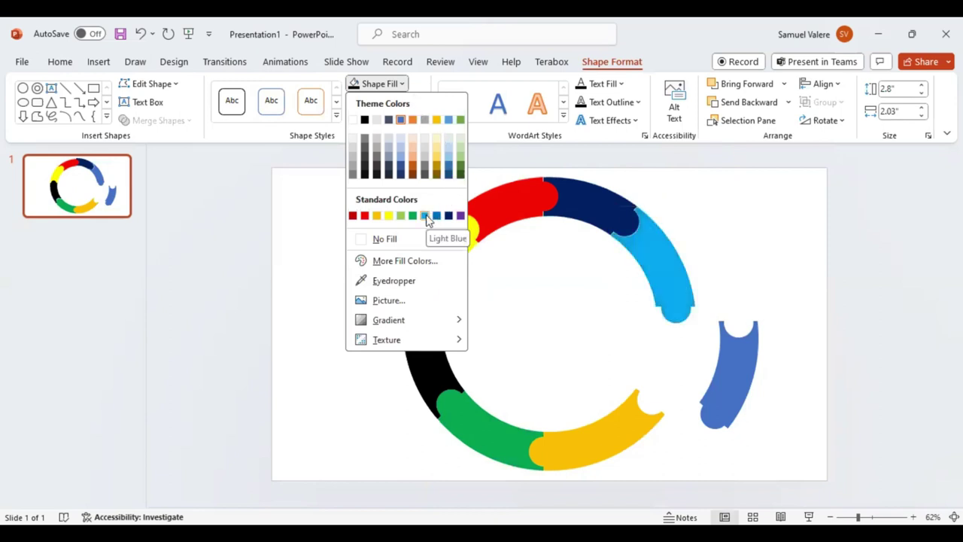
left_click(738, 382)
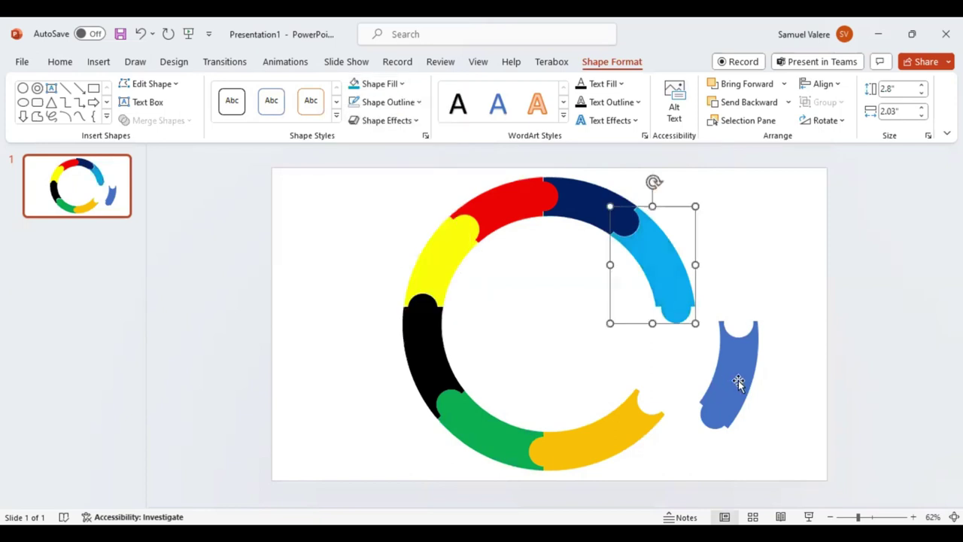
left_click(736, 377)
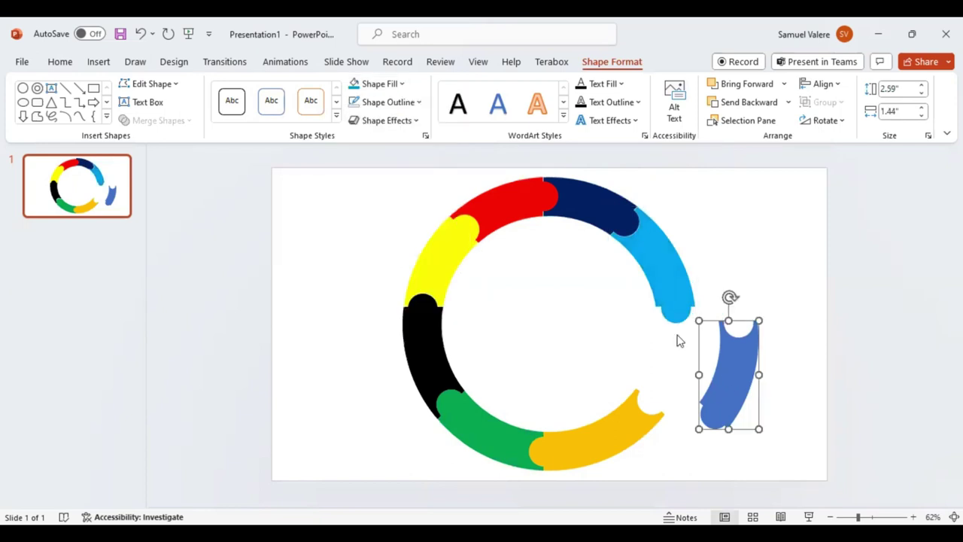
Step: Delete the detached blue piece and group the seven coloured arcs into one 7.05" × 7.03" ring
key("Delete")
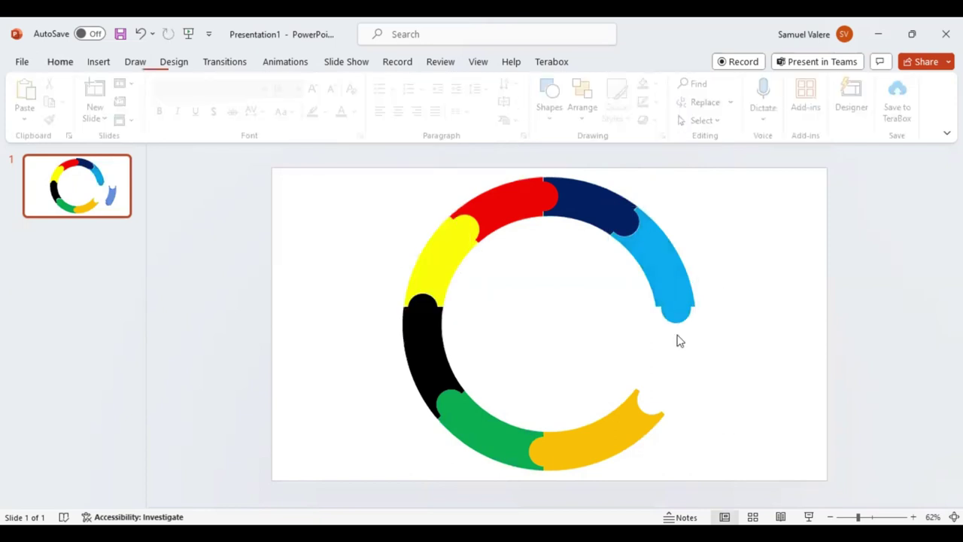
left_click(669, 280)
left_click(588, 213, "shift")
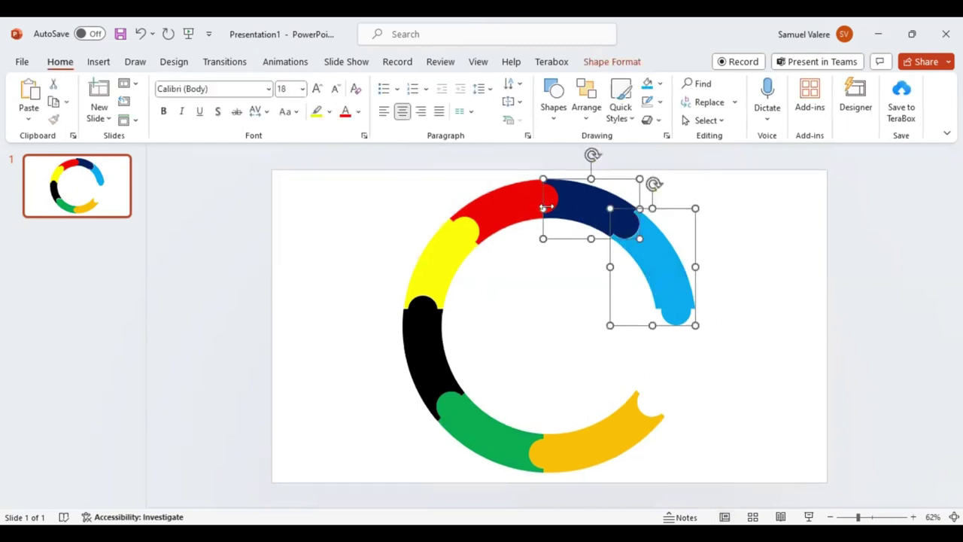
left_click(519, 209, "shift")
left_click(444, 274, "shift")
left_click(426, 378, "shift")
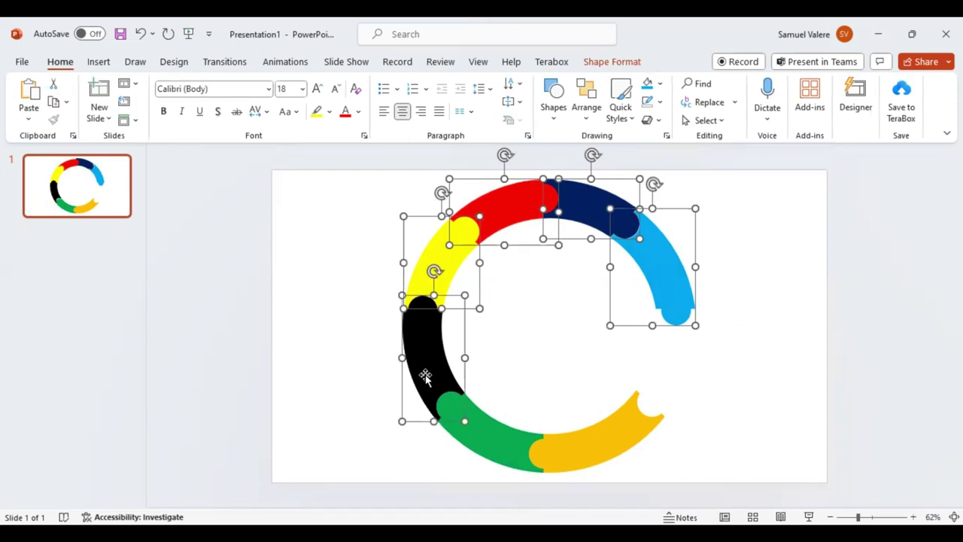
left_click(470, 442, "shift")
left_click(611, 440, "shift")
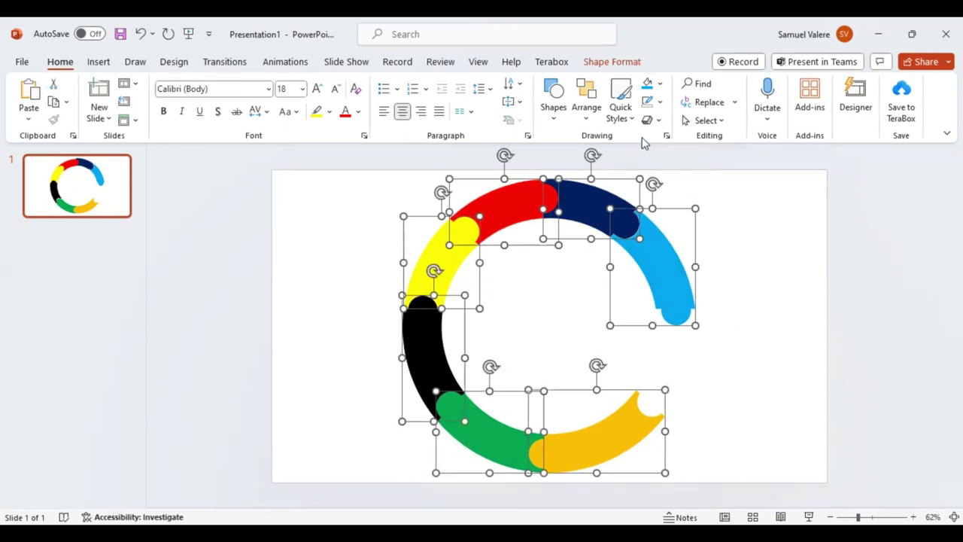
left_click(612, 63)
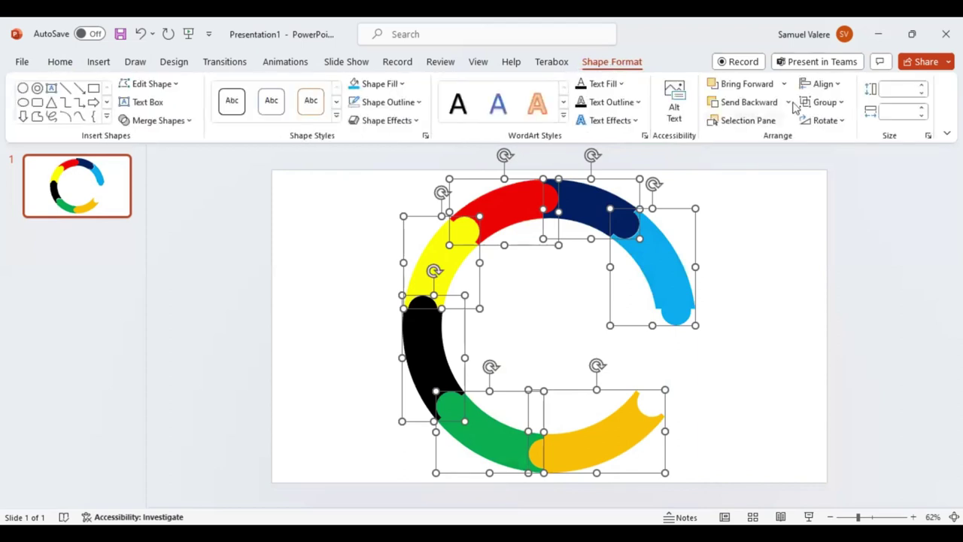
left_click(841, 104)
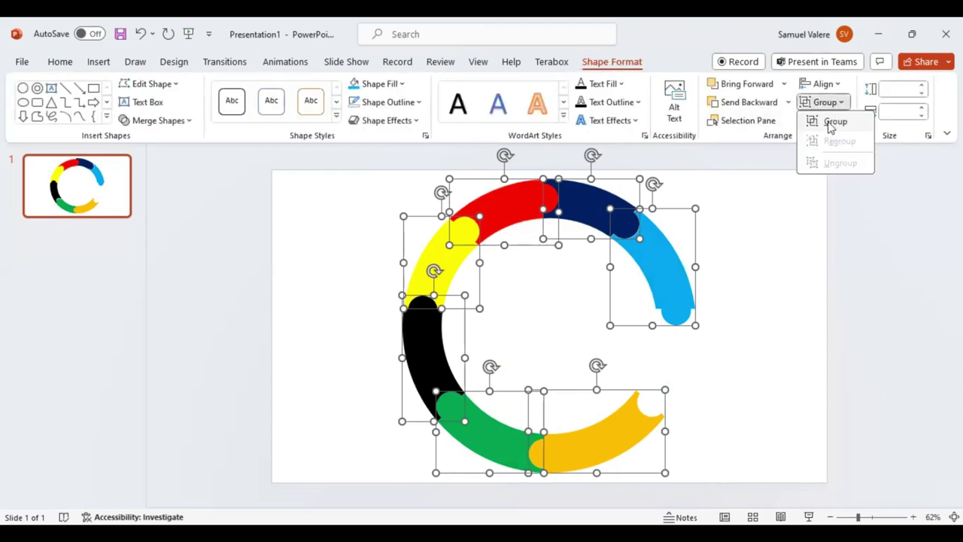
left_click(831, 122)
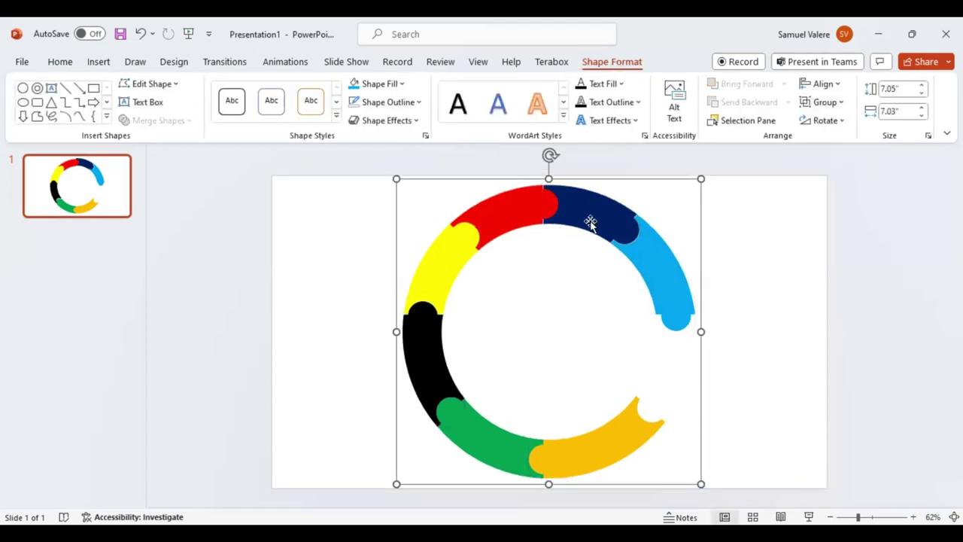